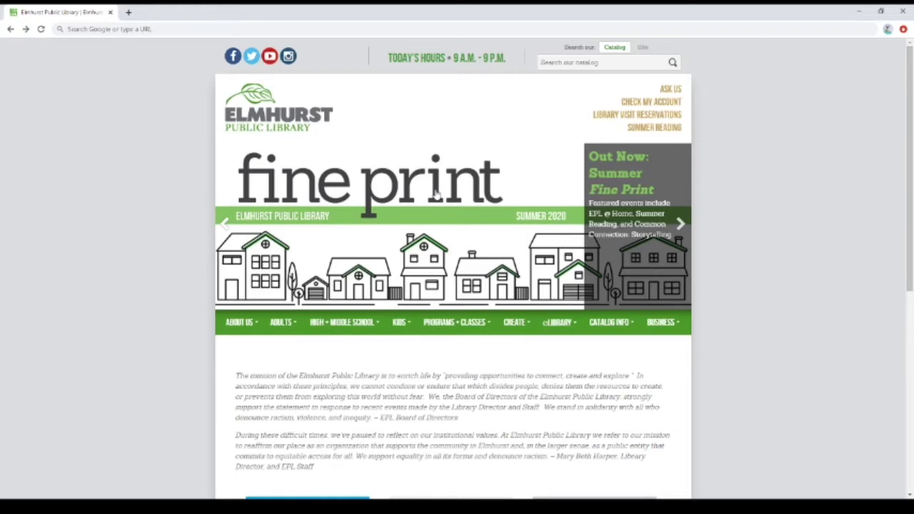
Step: Go to tinkercad.com in Chrome
{"action": "left_click", "coordinate": [229, 29]}
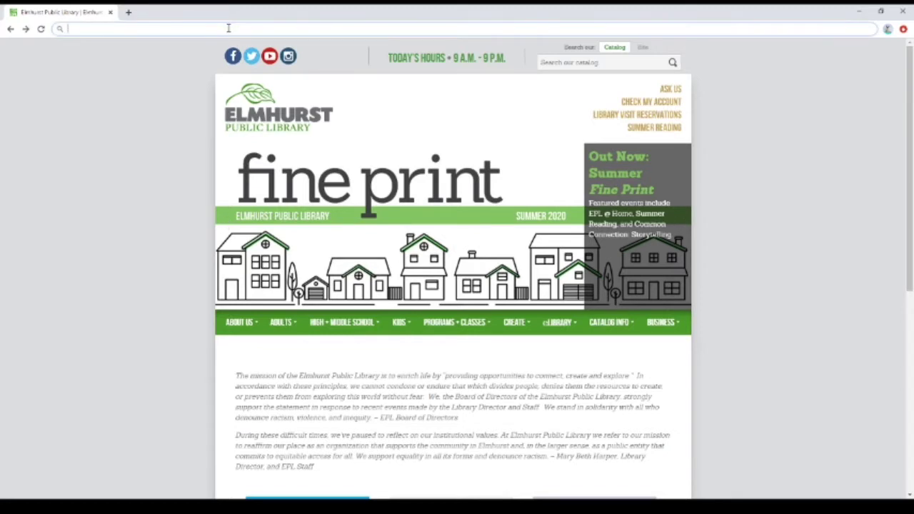
{"action": "type", "text": "tinkercad.co"}
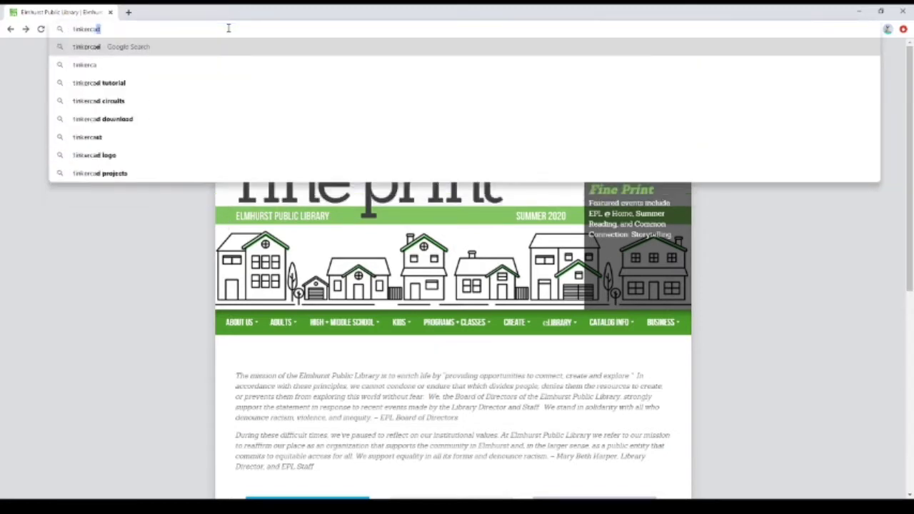
{"action": "type", "text": "m"}
{"action": "key", "text": "Return"}
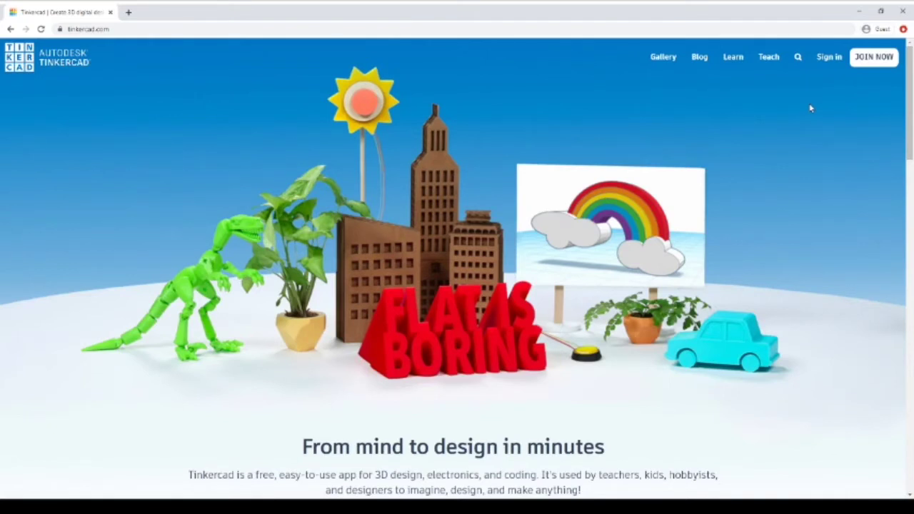
Step: Begin a personal-account sign-up with email and enter the birth month, day and year
{"action": "left_click", "coordinate": [873, 58]}
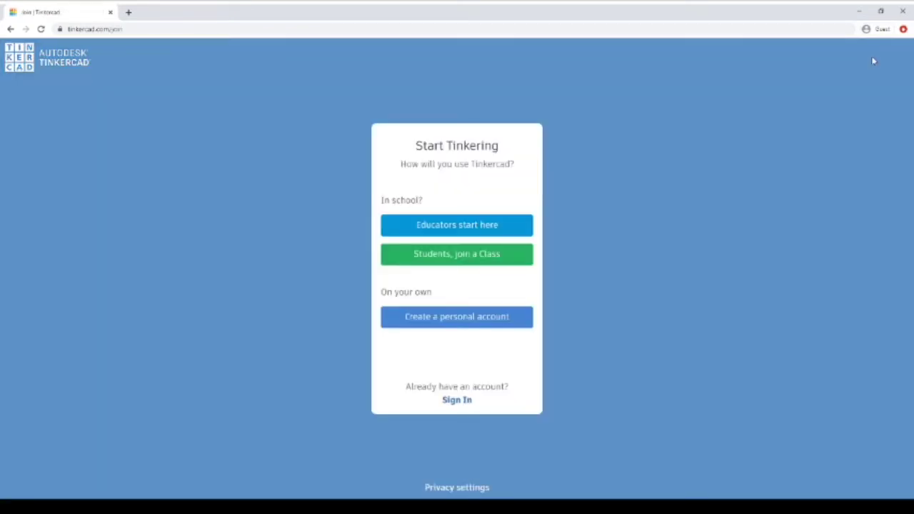
{"action": "left_click", "coordinate": [459, 323]}
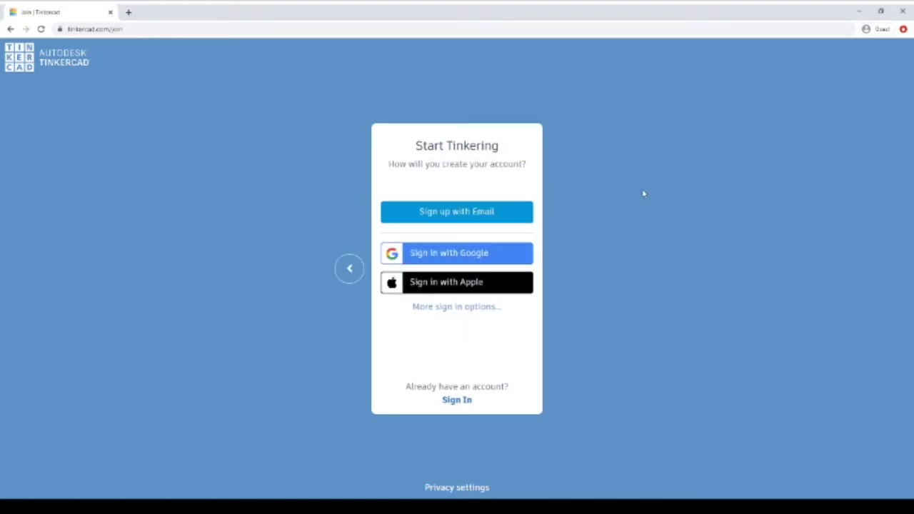
{"action": "left_click", "coordinate": [459, 214]}
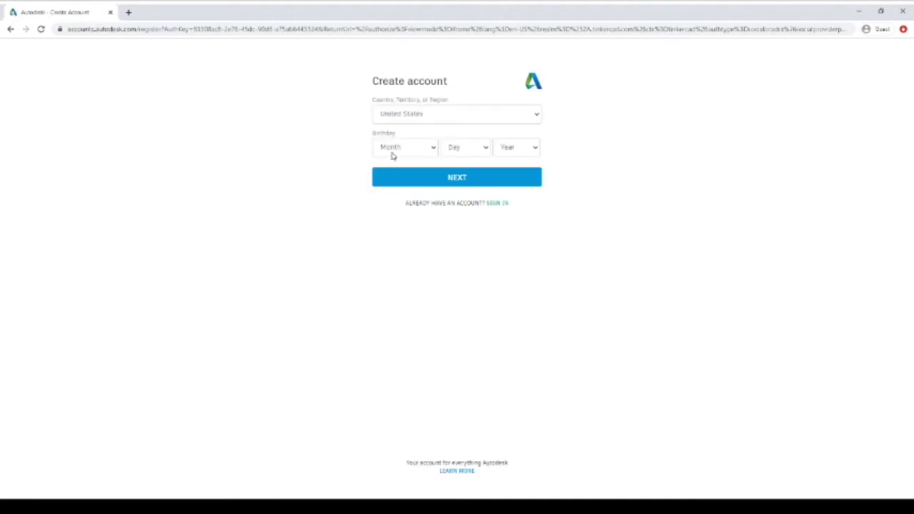
{"action": "left_click", "coordinate": [394, 150]}
{"action": "left_click", "coordinate": [389, 241]}
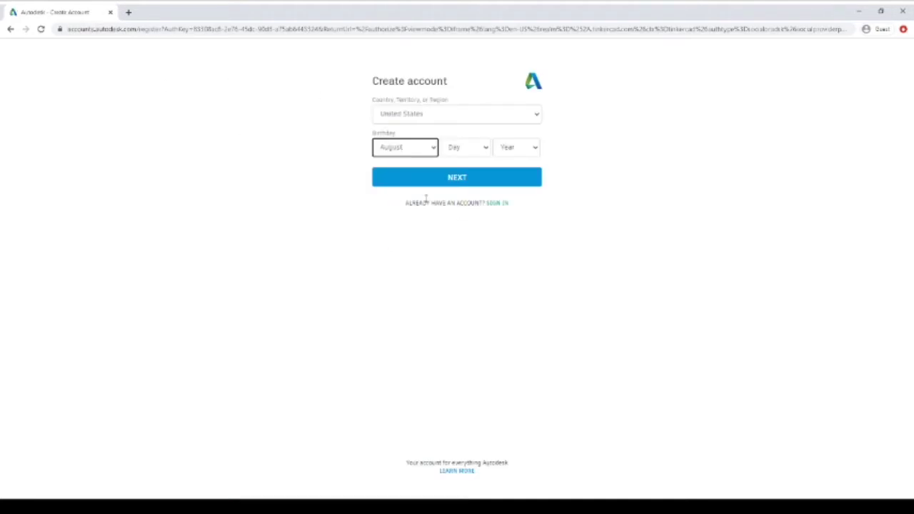
{"action": "left_click", "coordinate": [460, 151]}
{"action": "left_click", "coordinate": [447, 278]}
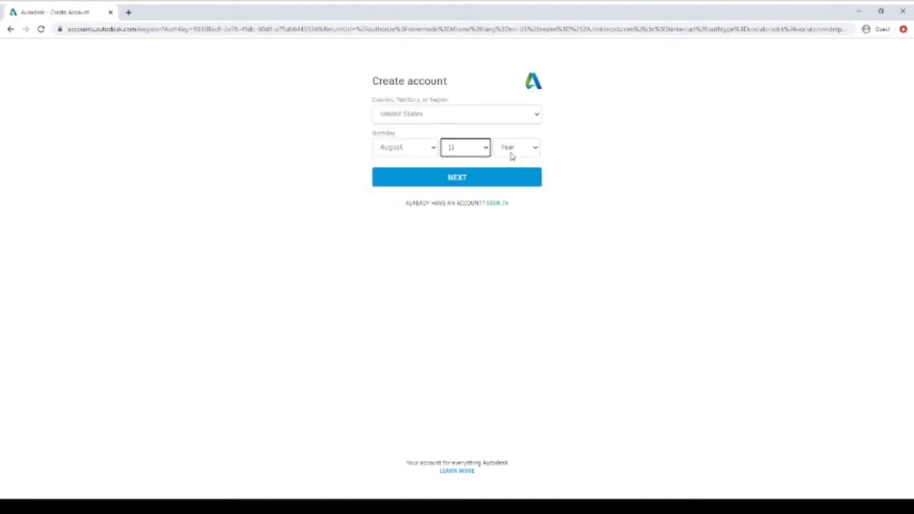
{"action": "left_click", "coordinate": [517, 357]}
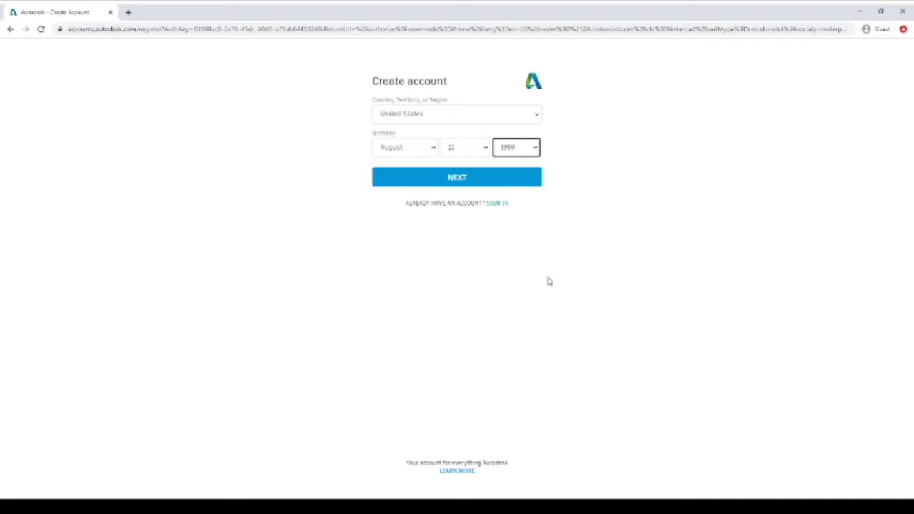
{"action": "left_click", "coordinate": [508, 180]}
Step: Fill in the account e-mail address and password
{"action": "left_click", "coordinate": [421, 112]}
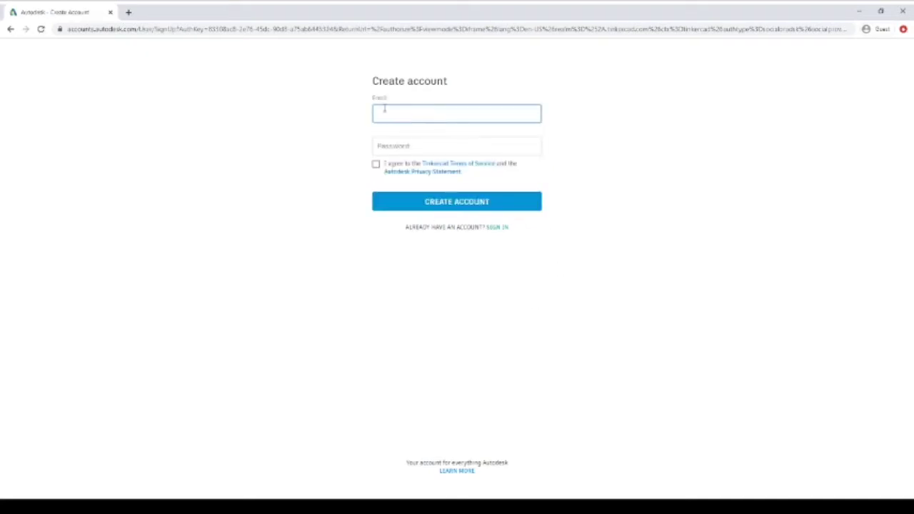
{"action": "left_click", "coordinate": [420, 146]}
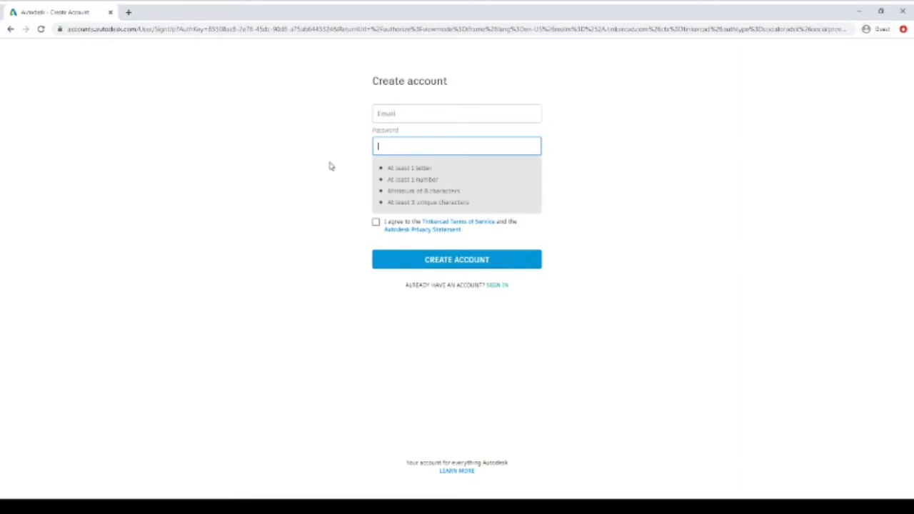
{"action": "left_click", "coordinate": [242, 190]}
{"action": "left_click", "coordinate": [422, 146]}
{"action": "left_click", "coordinate": [308, 202]}
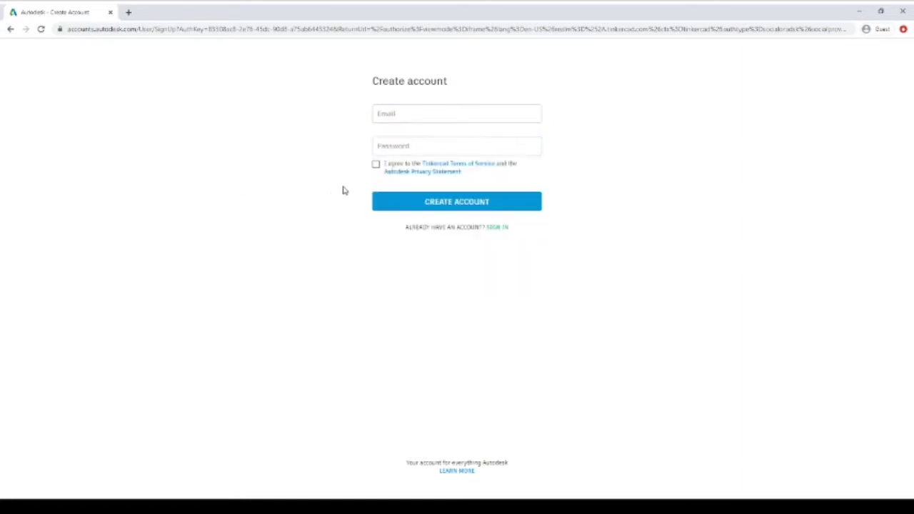
{"action": "left_click", "coordinate": [381, 113]}
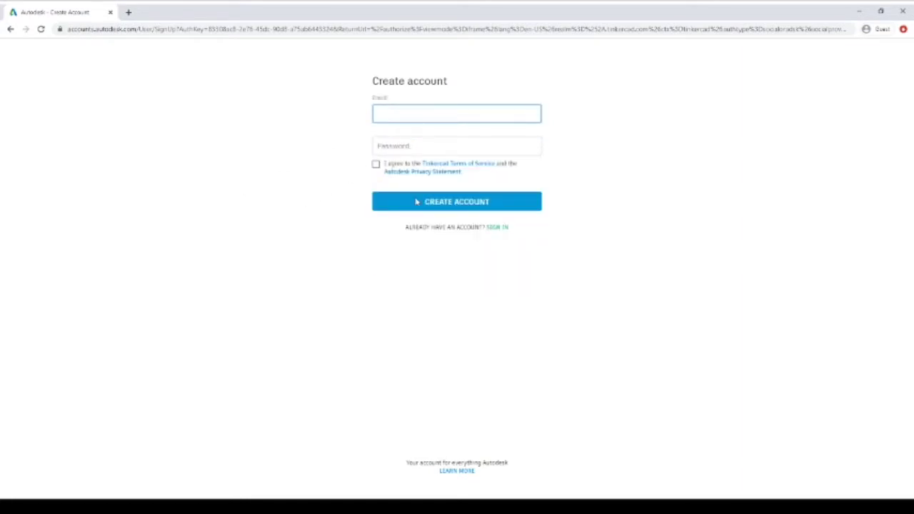
{"action": "key", "text": "ctrl+v"}
{"action": "left_click", "coordinate": [416, 146]}
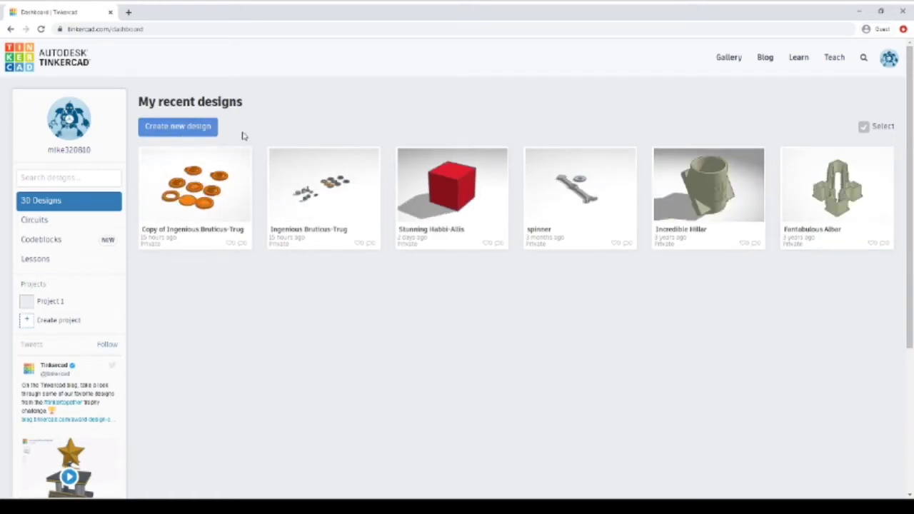
Step: Create the new blank design 'Sizzling Crift' and browse the Basic Shapes panel
{"action": "left_click", "coordinate": [171, 135]}
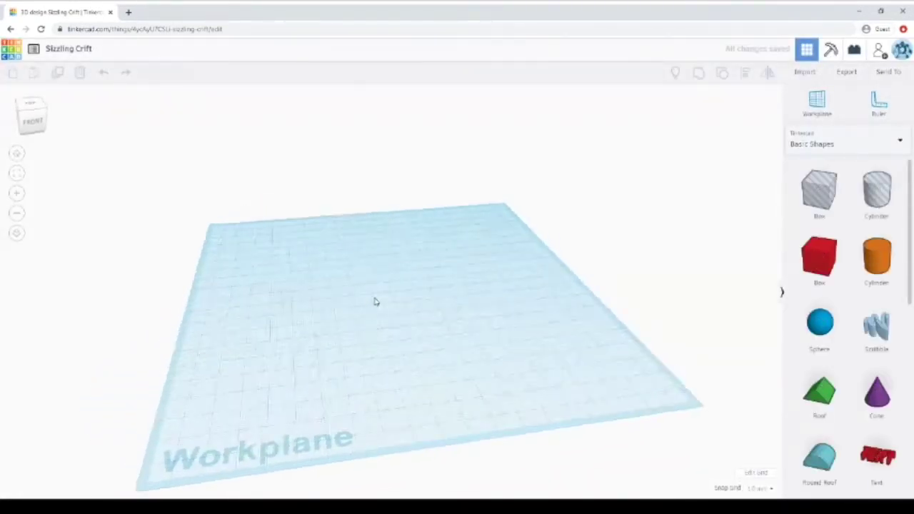
{"action": "scroll", "coordinate": [849, 321], "scroll_direction": "down", "scroll_amount": 3}
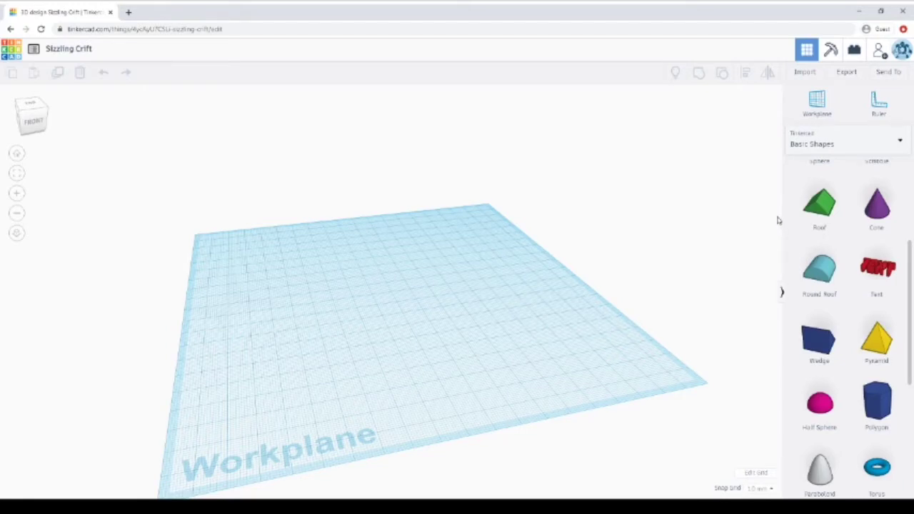
{"action": "scroll", "coordinate": [879, 300], "scroll_direction": "down", "scroll_amount": 3}
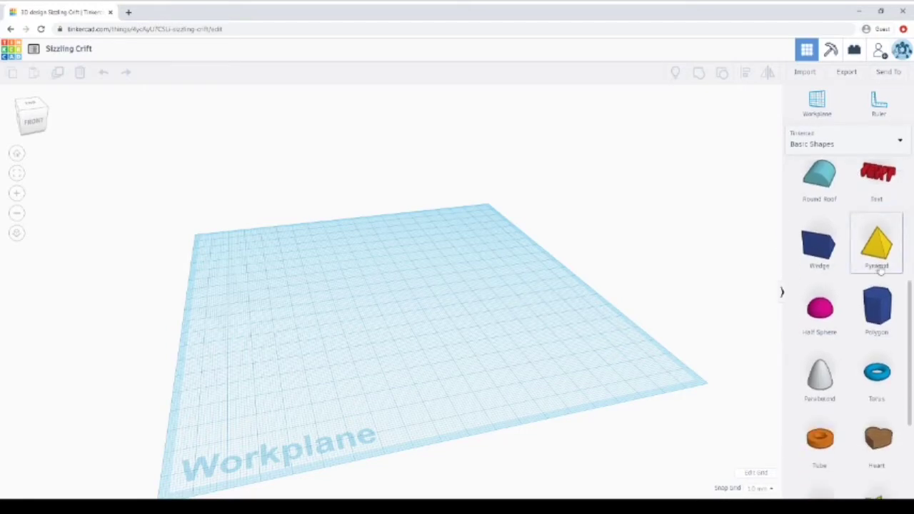
{"action": "scroll", "coordinate": [901, 328], "scroll_direction": "down", "scroll_amount": 4}
{"action": "scroll", "coordinate": [908, 345], "scroll_direction": "up", "scroll_amount": 5}
{"action": "scroll", "coordinate": [909, 345], "scroll_direction": "up", "scroll_amount": 6}
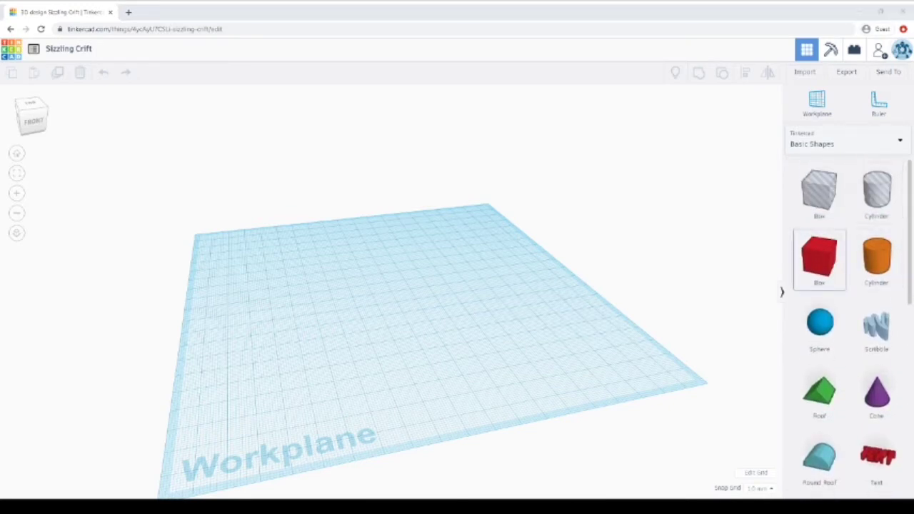
Step: Place a red box on the workplane and shift it up and left
{"action": "left_click", "coordinate": [812, 259]}
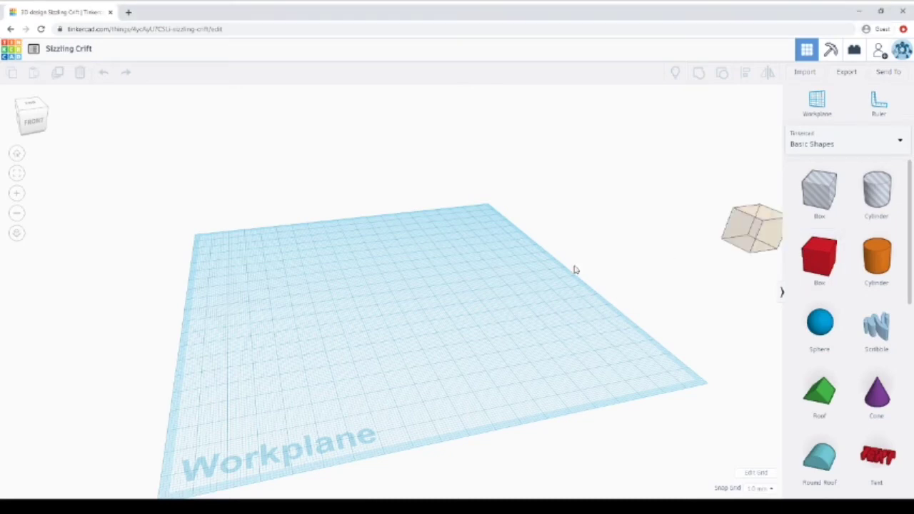
{"action": "left_click", "coordinate": [421, 300]}
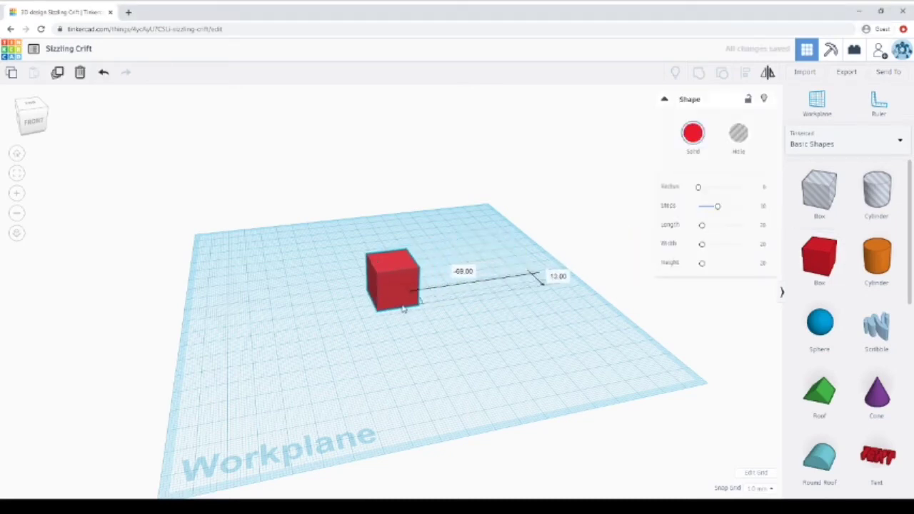
{"action": "left_click", "coordinate": [364, 304]}
{"action": "left_click", "coordinate": [432, 336]}
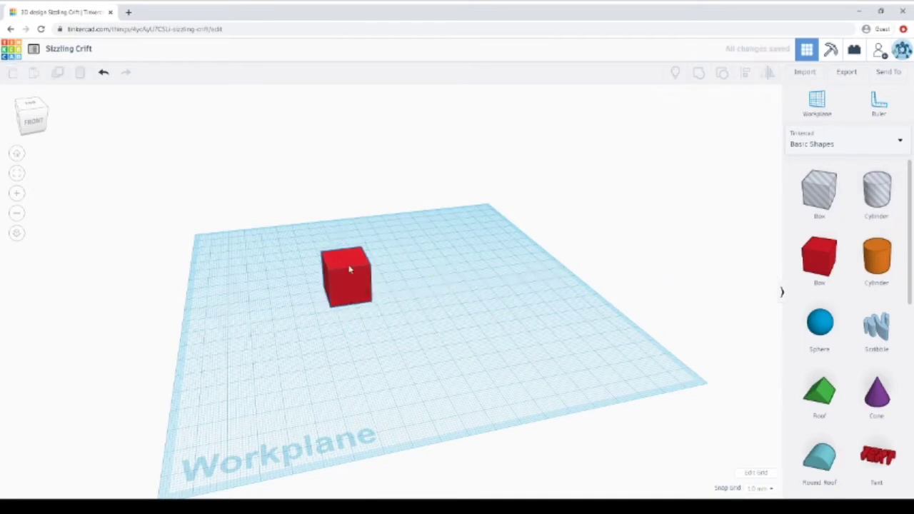
{"action": "left_click_drag", "start_coordinate": [350, 267], "coordinate": [334, 251]}
Step: Add an orange cylinder, blue sphere, purple cone and brown heart around the box
{"action": "left_click", "coordinate": [857, 261]}
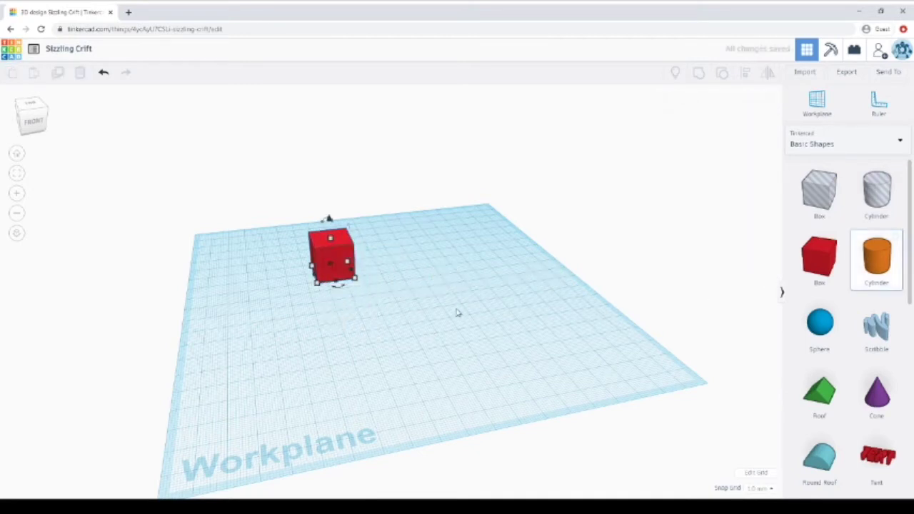
{"action": "left_click", "coordinate": [409, 280]}
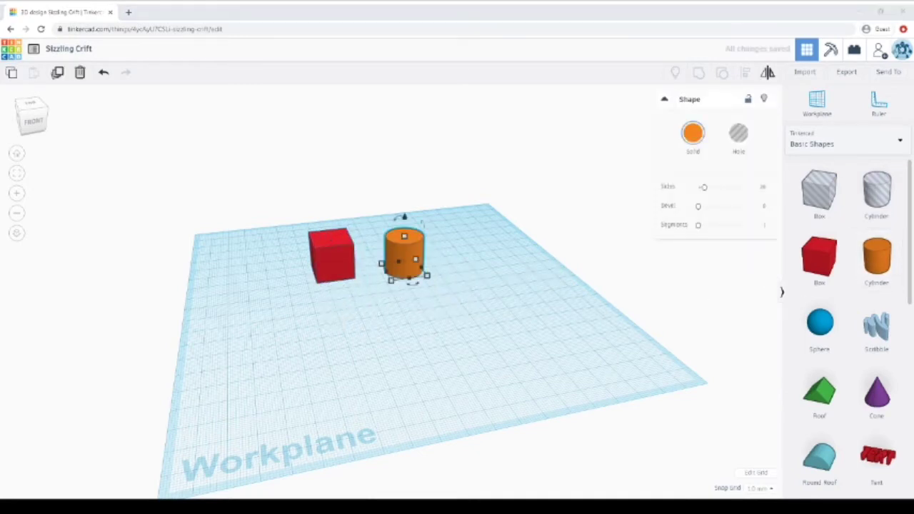
{"action": "left_click", "coordinate": [820, 323]}
{"action": "left_click", "coordinate": [453, 308]}
{"action": "left_click", "coordinate": [868, 404]}
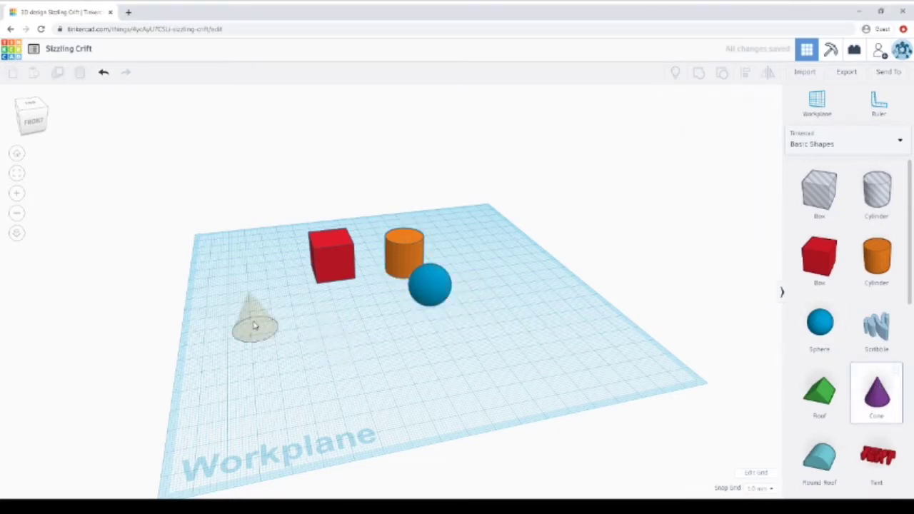
{"action": "left_click", "coordinate": [253, 307]}
{"action": "scroll", "coordinate": [860, 372], "scroll_direction": "down", "scroll_amount": 5}
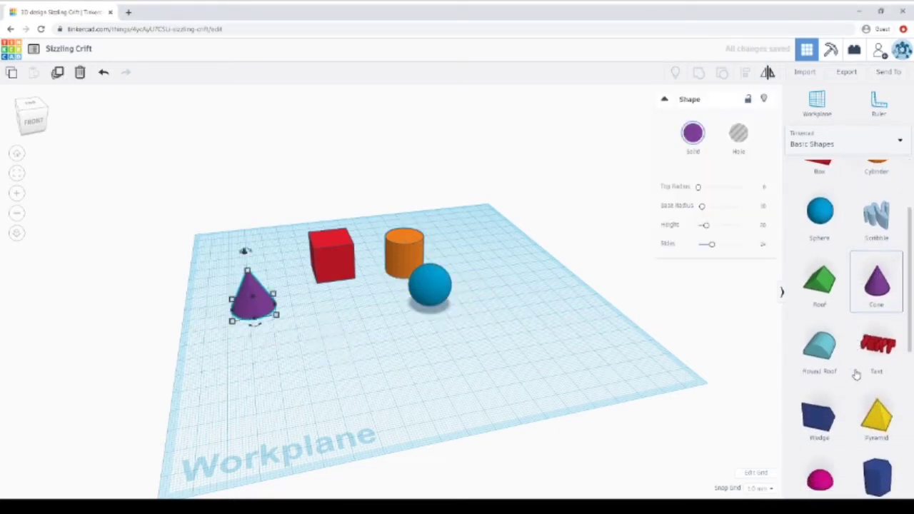
{"action": "scroll", "coordinate": [856, 375], "scroll_direction": "down", "scroll_amount": 5}
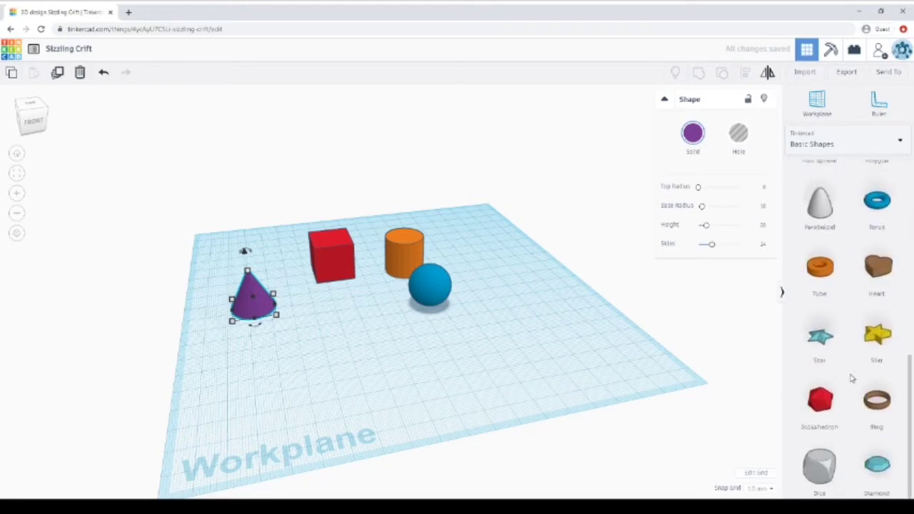
{"action": "left_click", "coordinate": [882, 265]}
{"action": "left_click", "coordinate": [252, 344]}
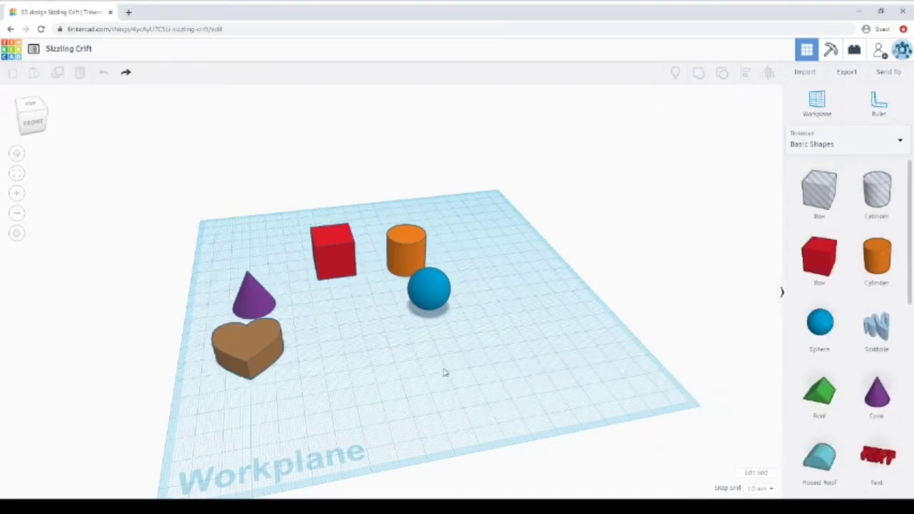
Step: Move the red box forward, shrink its footprint to about 10 by 7, and raise it into a pillar
{"action": "left_click", "coordinate": [332, 255]}
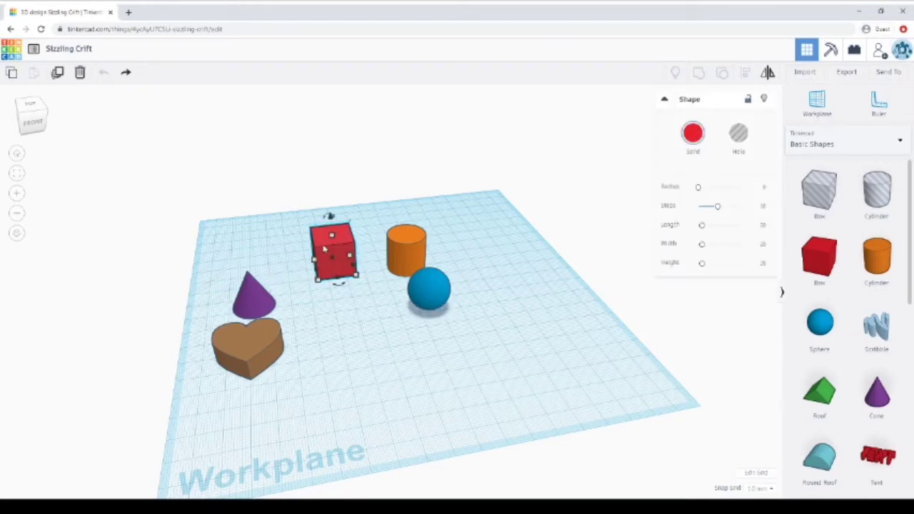
{"action": "left_click_drag", "start_coordinate": [337, 253], "coordinate": [399, 354]}
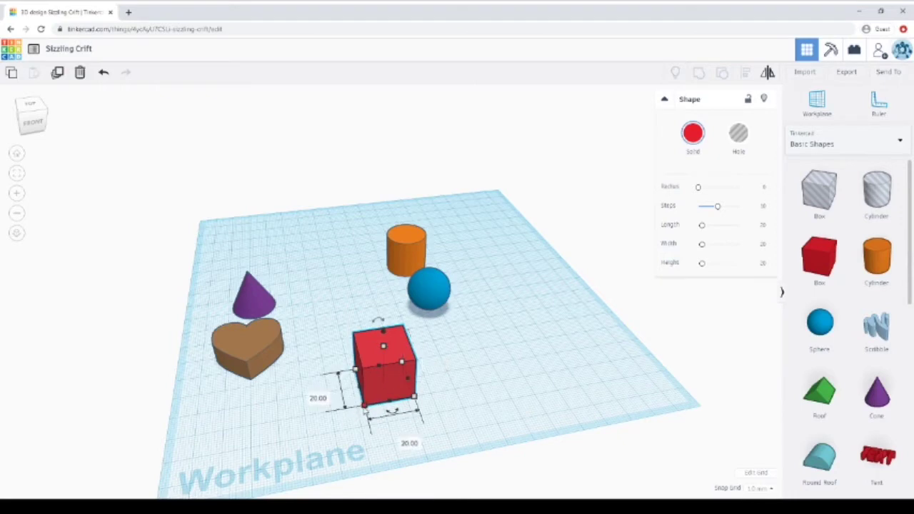
{"action": "left_click_drag", "start_coordinate": [365, 411], "coordinate": [392, 380]}
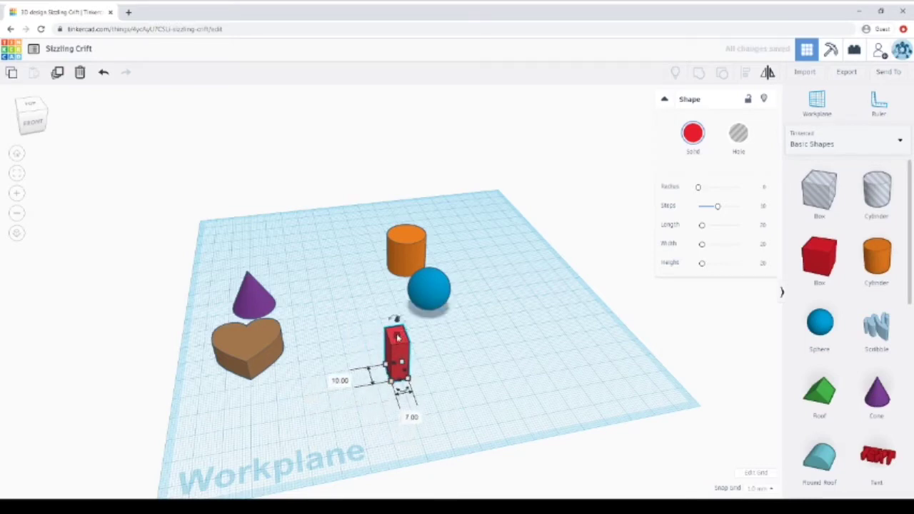
{"action": "left_click_drag", "start_coordinate": [398, 337], "coordinate": [394, 319]}
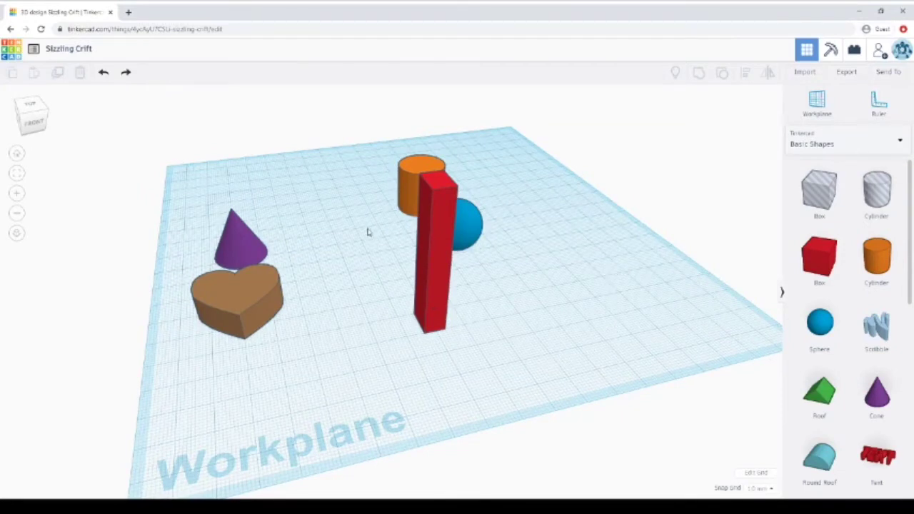
Step: Move the red pillar back and enlarge the orange cylinder into a wide flat disc at the front
{"action": "left_click_drag", "start_coordinate": [432, 296], "coordinate": [338, 204]}
{"action": "left_click_drag", "start_coordinate": [421, 187], "coordinate": [418, 322]}
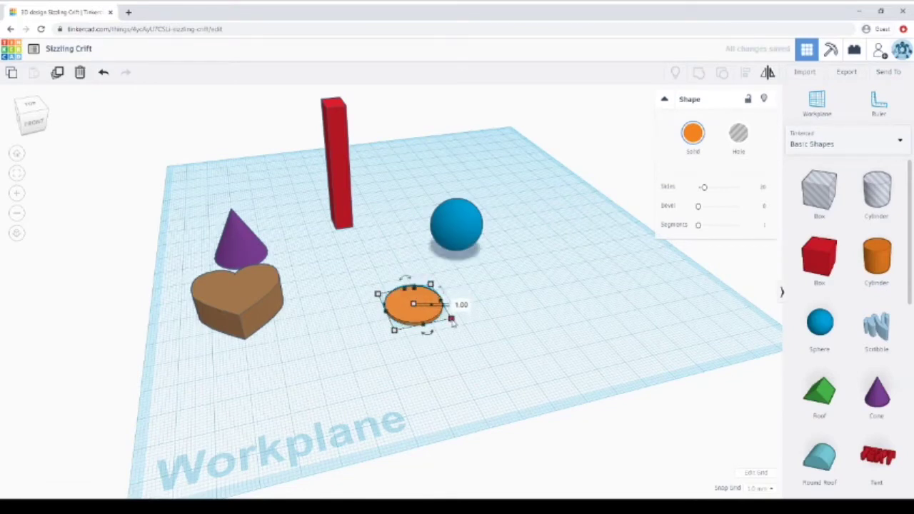
{"action": "left_click_drag", "start_coordinate": [451, 319], "coordinate": [769, 416]}
Step: Move the blue sphere back right, stretch it taller, and colour it green
{"action": "left_click_drag", "start_coordinate": [461, 241], "coordinate": [553, 203]}
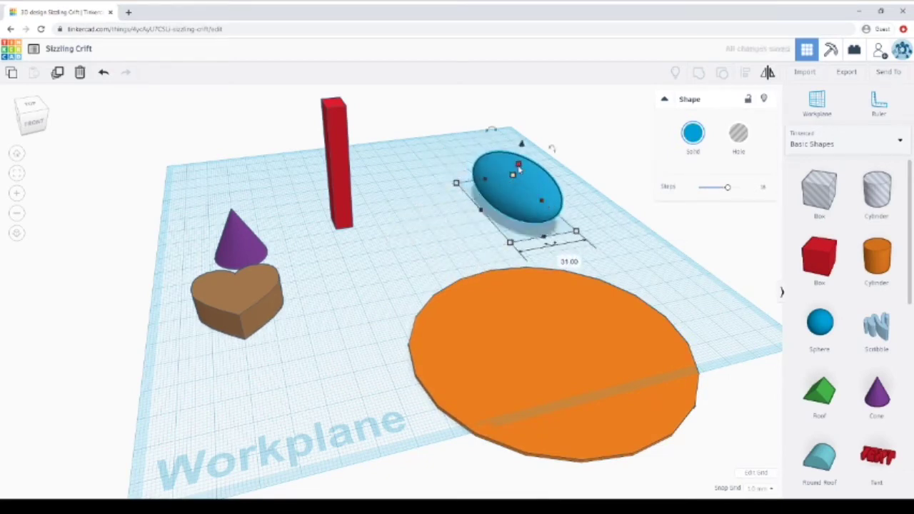
{"action": "left_click_drag", "start_coordinate": [520, 166], "coordinate": [522, 139]}
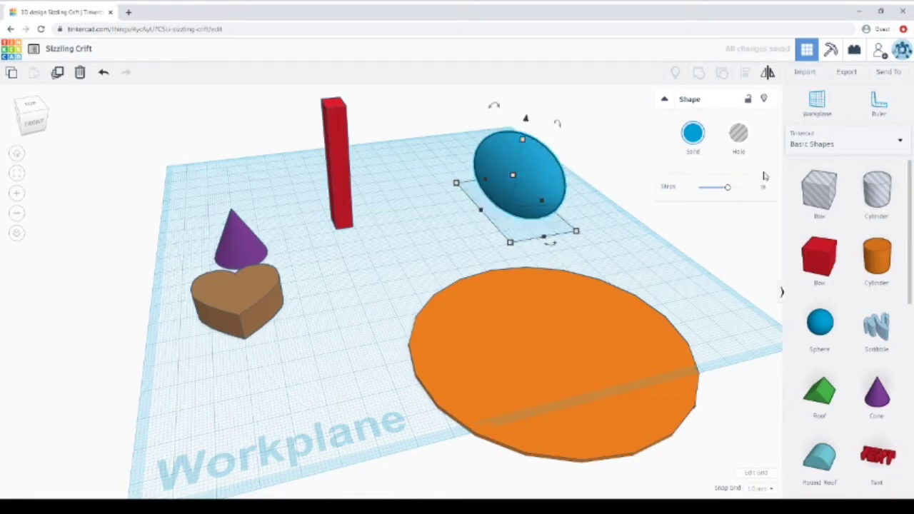
{"action": "left_click", "coordinate": [693, 133]}
{"action": "left_click", "coordinate": [717, 205]}
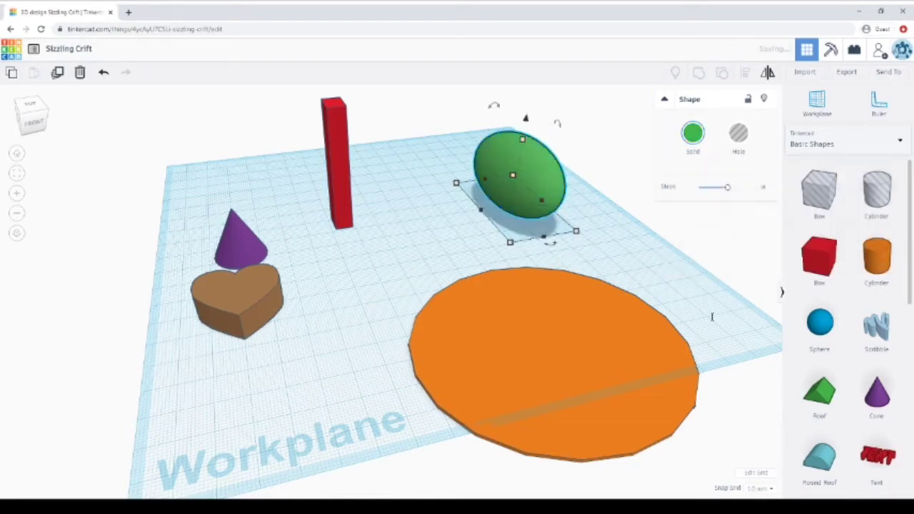
{"action": "left_click", "coordinate": [367, 286]}
{"action": "right_click_drag", "start_coordinate": [368, 286], "coordinate": [273, 328]}
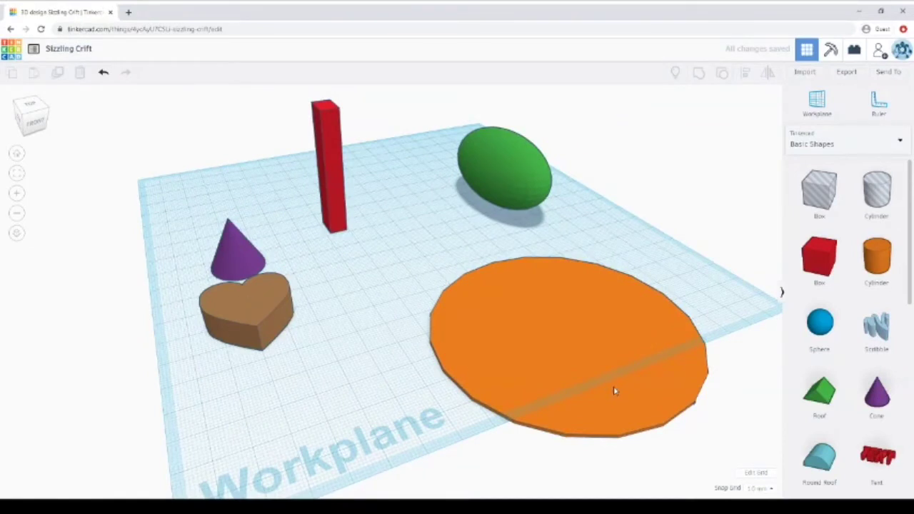
{"action": "left_click", "coordinate": [527, 321]}
{"action": "left_click", "coordinate": [511, 214]}
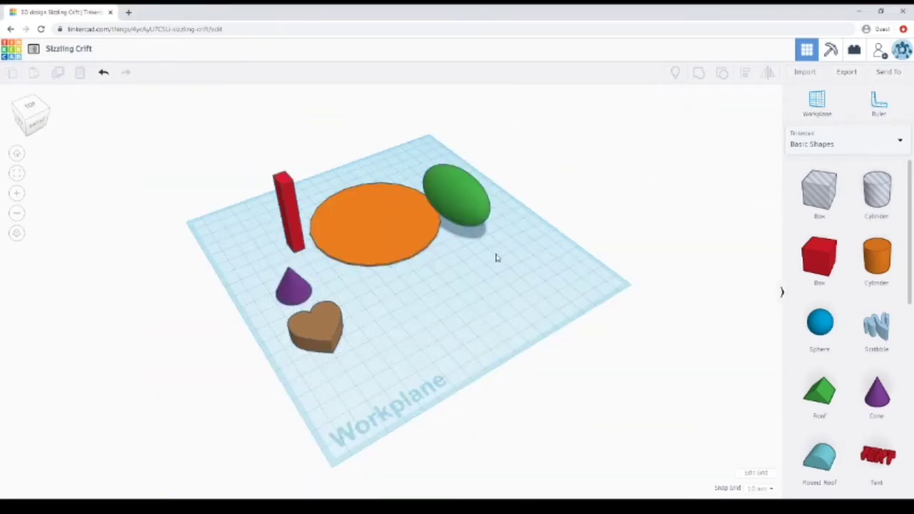
{"action": "mouse_move", "coordinate": [497, 258]}
{"action": "right_mouse_down"}
{"action": "mouse_move", "coordinate": [484, 260]}
{"action": "mouse_move", "coordinate": [512, 255]}
{"action": "right_mouse_up"}
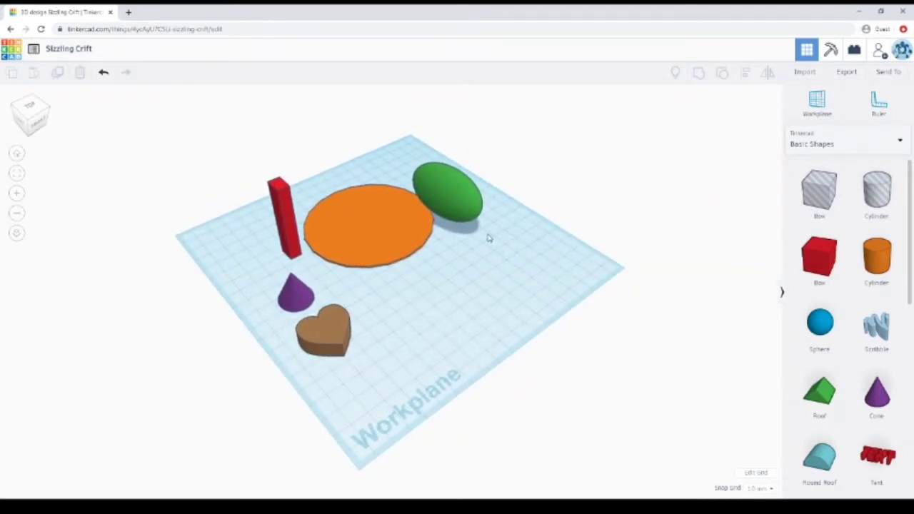
{"action": "right_click_drag", "start_coordinate": [507, 233], "coordinate": [560, 301]}
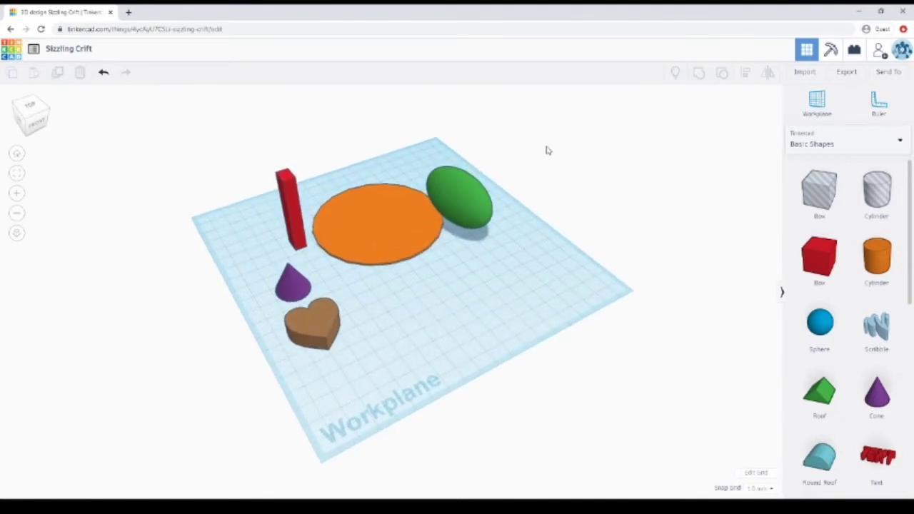
{"action": "right_click_drag", "start_coordinate": [539, 150], "coordinate": [443, 287]}
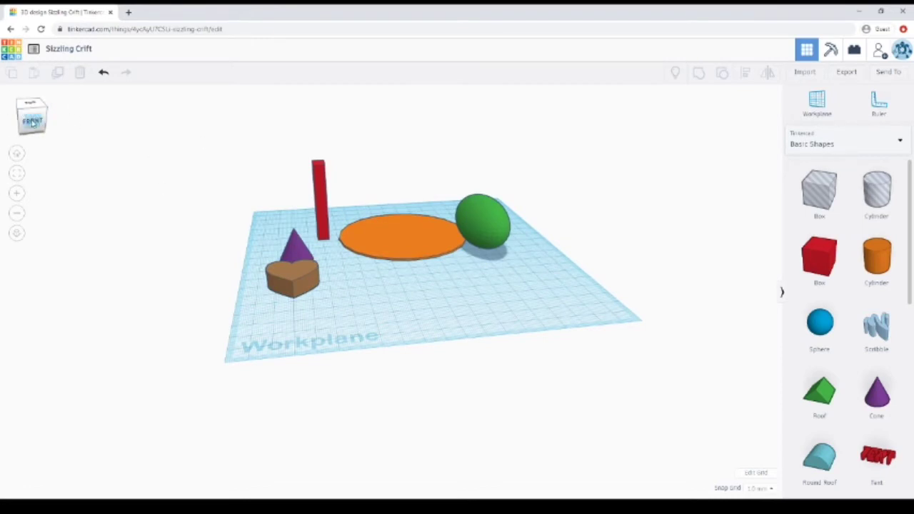
{"action": "left_click", "coordinate": [32, 123]}
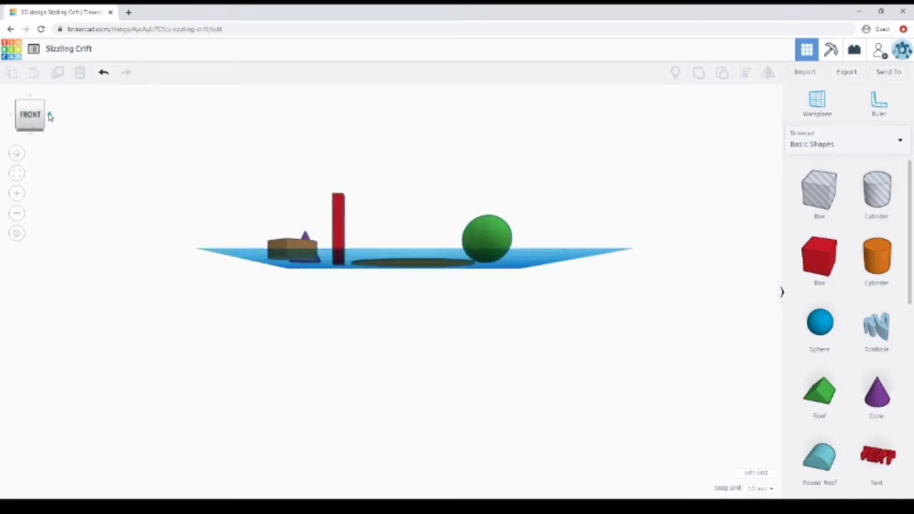
{"action": "left_click", "coordinate": [50, 116]}
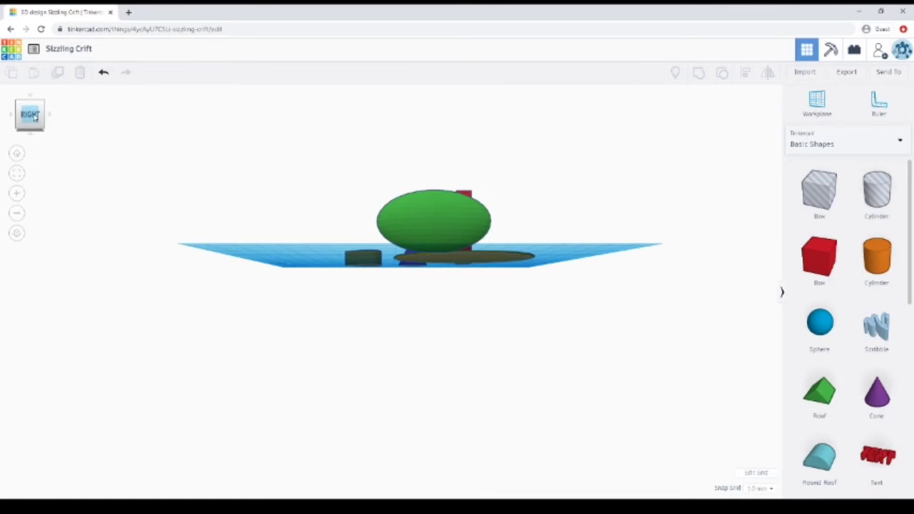
{"action": "left_click", "coordinate": [52, 116]}
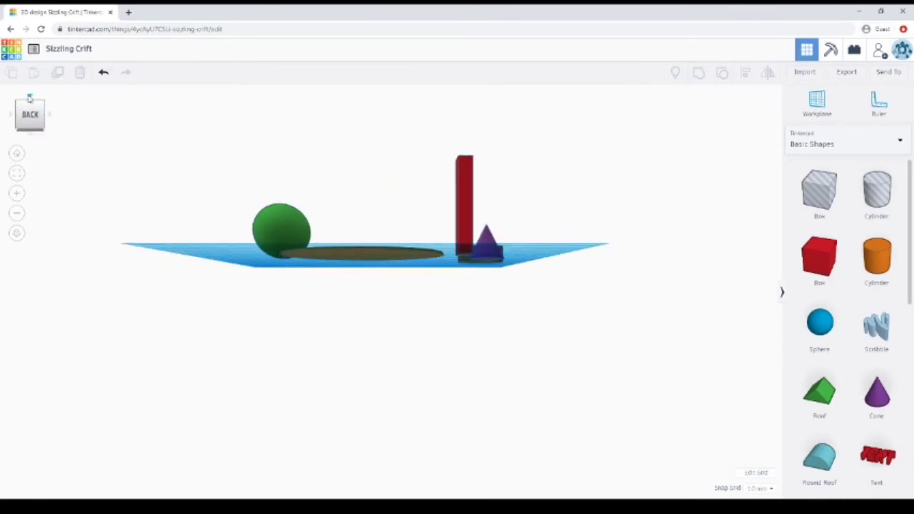
{"action": "left_click", "coordinate": [29, 97]}
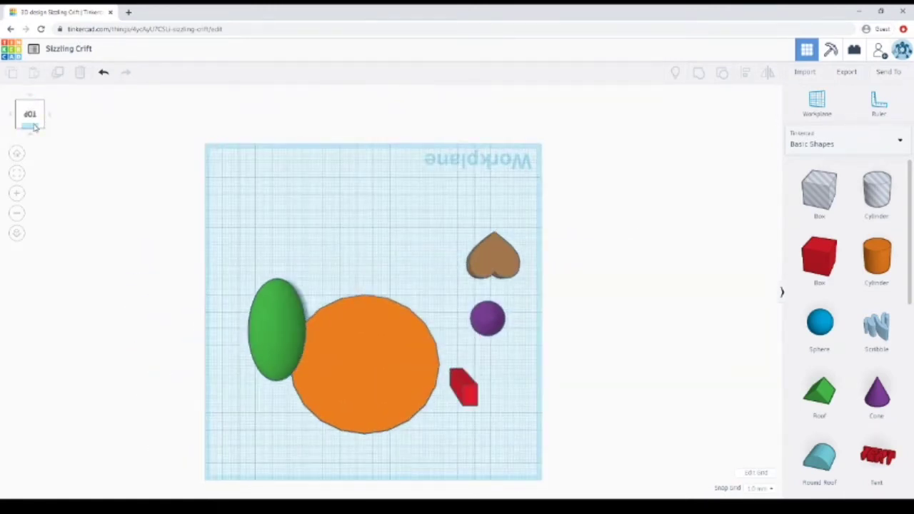
{"action": "left_click", "coordinate": [33, 127]}
{"action": "left_click", "coordinate": [33, 132]}
{"action": "left_click", "coordinate": [32, 123]}
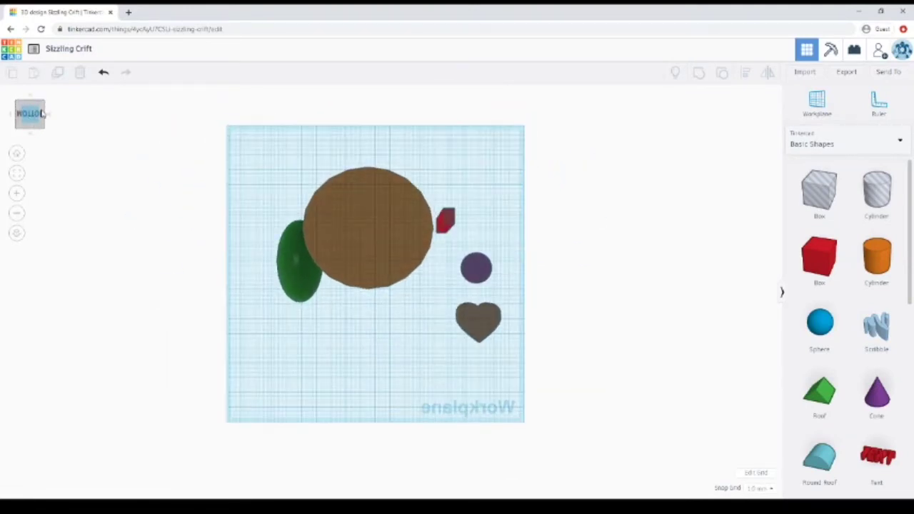
{"action": "left_click", "coordinate": [44, 106]}
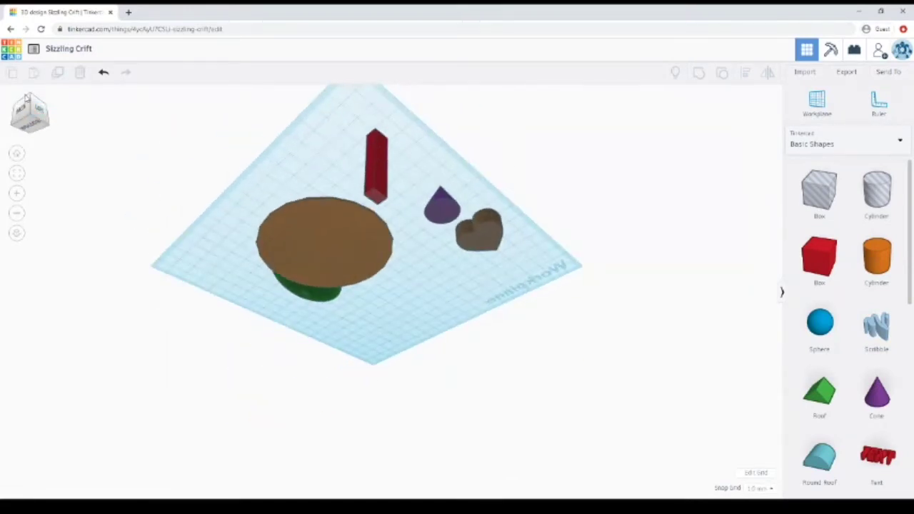
{"action": "left_click", "coordinate": [34, 102]}
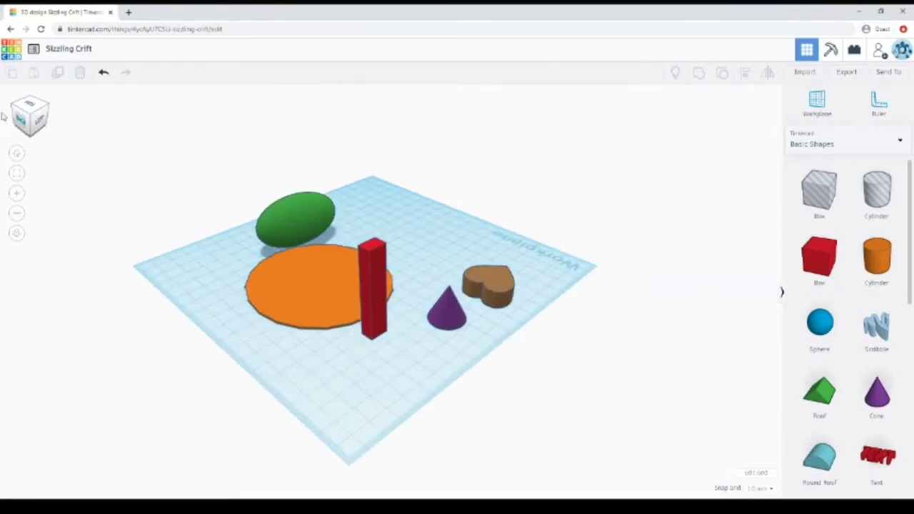
{"action": "left_click", "coordinate": [25, 106]}
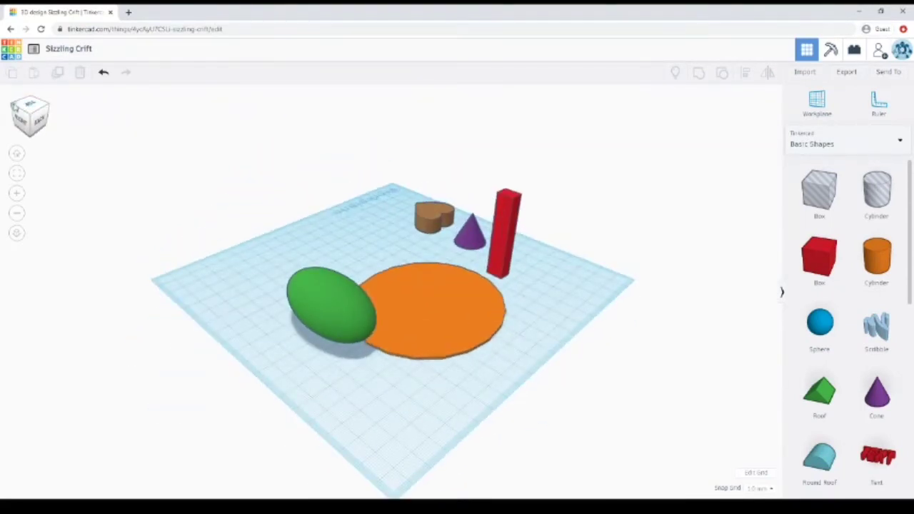
{"action": "left_click", "coordinate": [16, 105]}
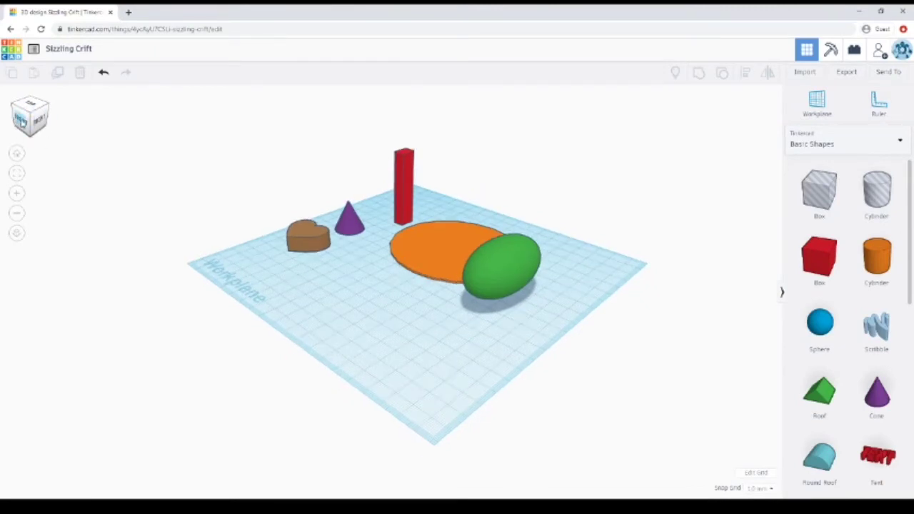
{"action": "left_click_drag", "start_coordinate": [23, 123], "coordinate": [620, 333]}
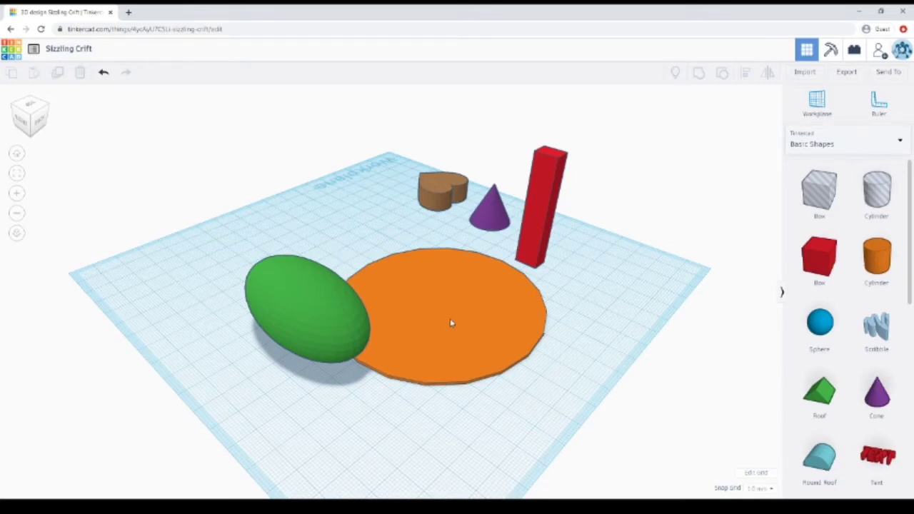
{"action": "scroll", "coordinate": [441, 322], "scroll_direction": "up", "scroll_amount": 2}
{"action": "scroll", "coordinate": [437, 318], "scroll_direction": "down", "scroll_amount": 4}
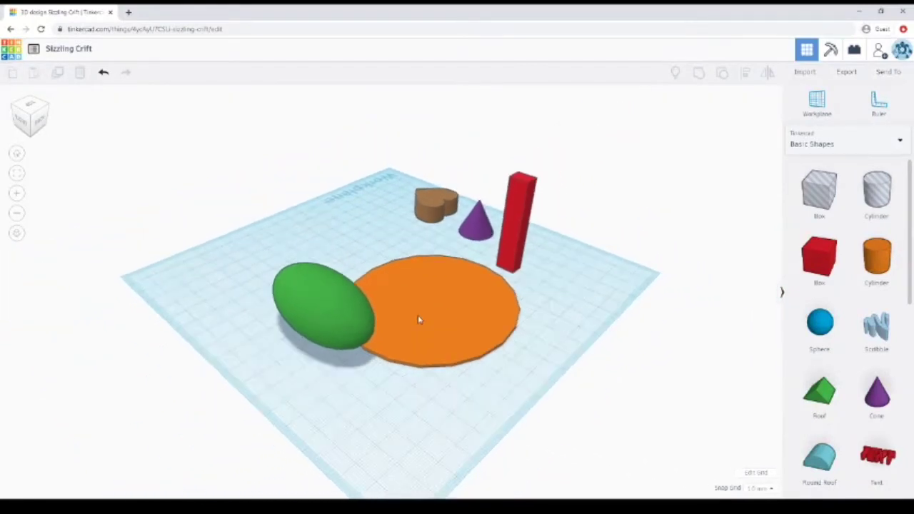
{"action": "scroll", "coordinate": [413, 321], "scroll_direction": "up", "scroll_amount": 2}
{"action": "scroll", "coordinate": [386, 330], "scroll_direction": "down", "scroll_amount": 2}
{"action": "left_click", "coordinate": [16, 194]}
{"action": "left_click", "coordinate": [16, 213]}
{"action": "right_click_drag", "start_coordinate": [217, 248], "coordinate": [488, 206]}
{"action": "scroll", "coordinate": [453, 235], "scroll_direction": "up", "scroll_amount": 10}
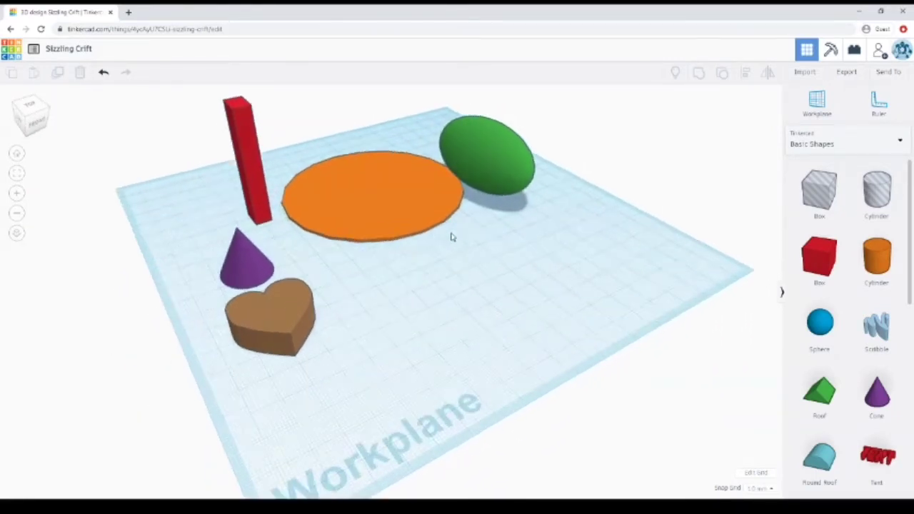
{"action": "right_click_drag", "start_coordinate": [244, 252], "coordinate": [200, 291]}
{"action": "scroll", "coordinate": [464, 235], "scroll_direction": "down", "scroll_amount": 2}
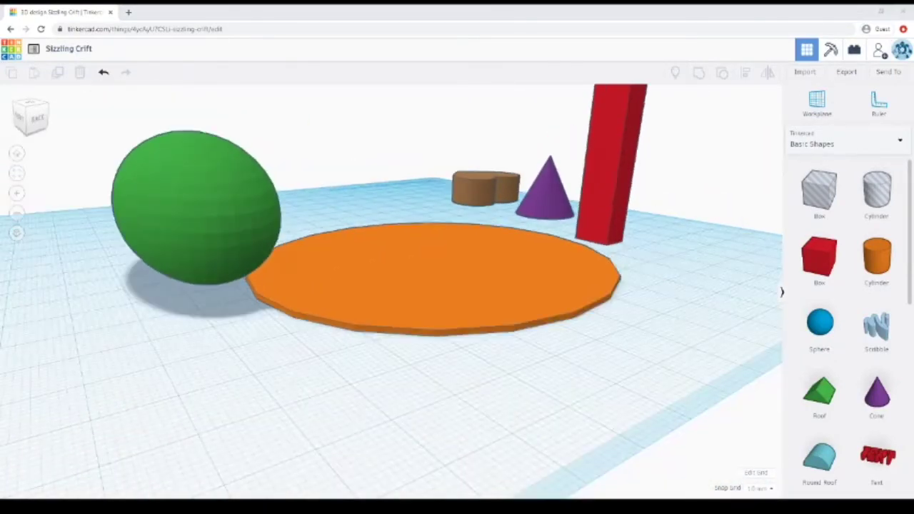
{"action": "scroll", "coordinate": [532, 373], "scroll_direction": "up", "scroll_amount": 3}
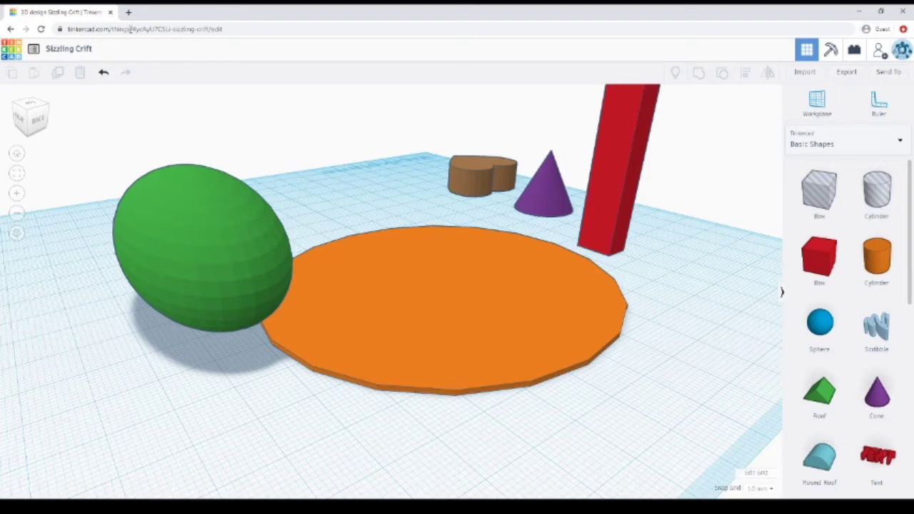
Step: Keep the design name 'Sizzling Crift' and return to the designs dashboard
{"action": "left_click", "coordinate": [69, 50]}
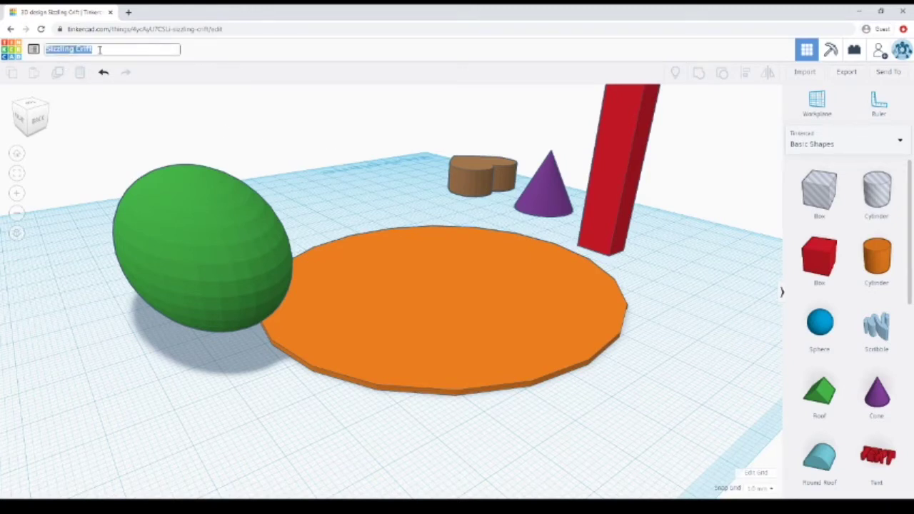
{"action": "left_click", "coordinate": [77, 49]}
{"action": "left_click_drag", "start_coordinate": [103, 52], "coordinate": [34, 51]}
{"action": "key", "text": "Return"}
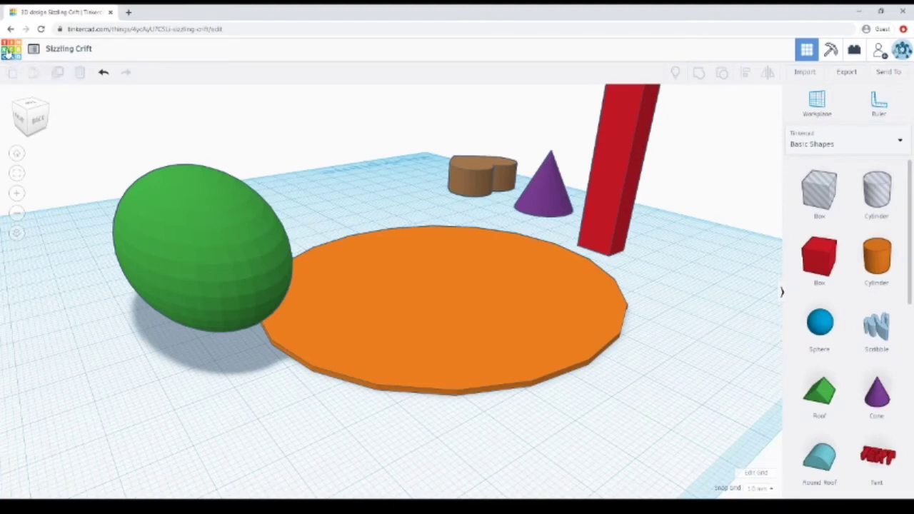
{"action": "left_click", "coordinate": [12, 49]}
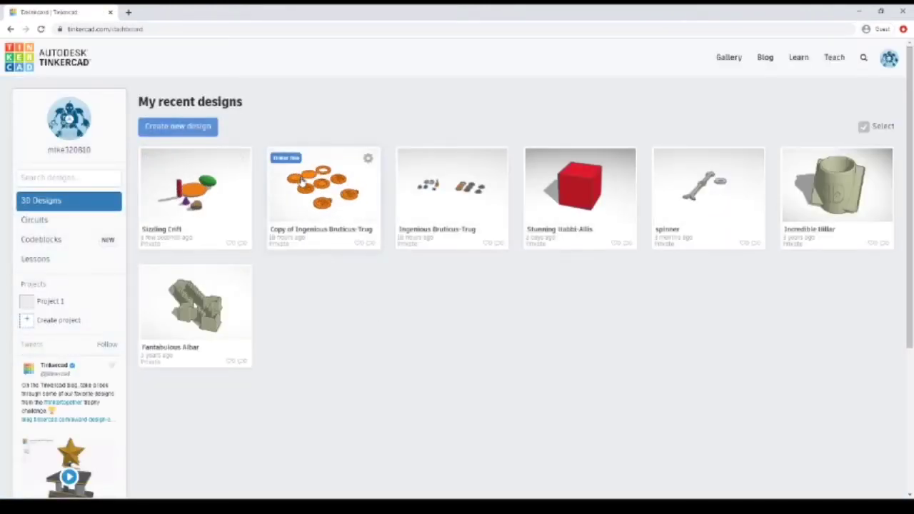
Step: Open the 'Copy of Ingenious Bruticus-Trug' design from the dashboard
{"action": "left_click", "coordinate": [287, 160]}
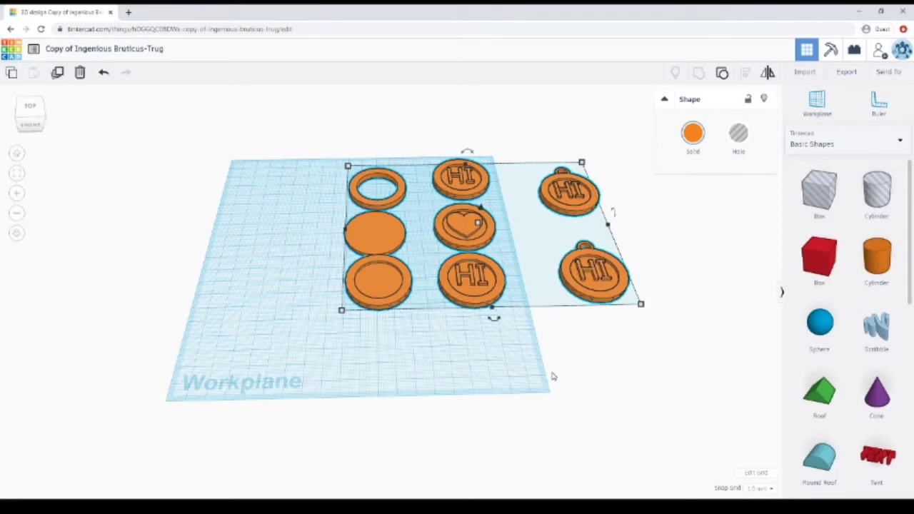
Step: Orbit to a top-down view and drag the selected pendants to the right
{"action": "right_click_drag", "start_coordinate": [520, 341], "coordinate": [537, 367]}
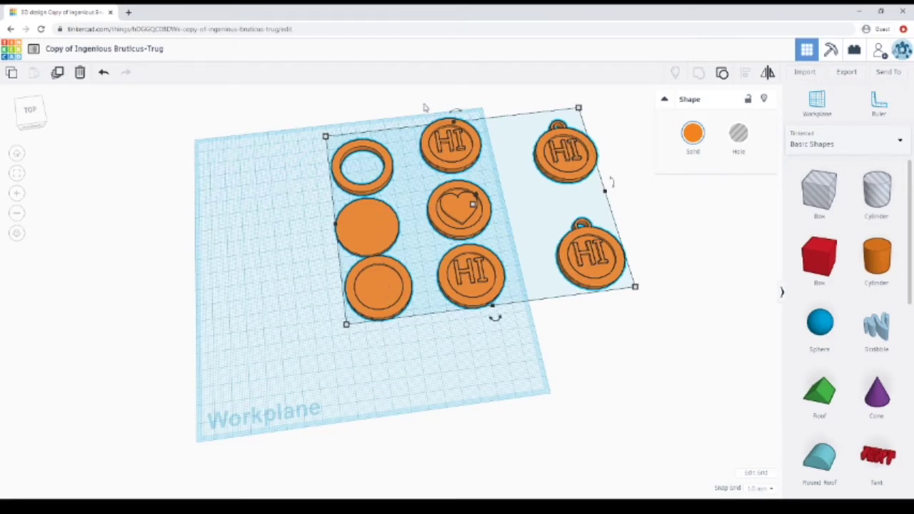
{"action": "right_click_drag", "start_coordinate": [424, 107], "coordinate": [459, 293]}
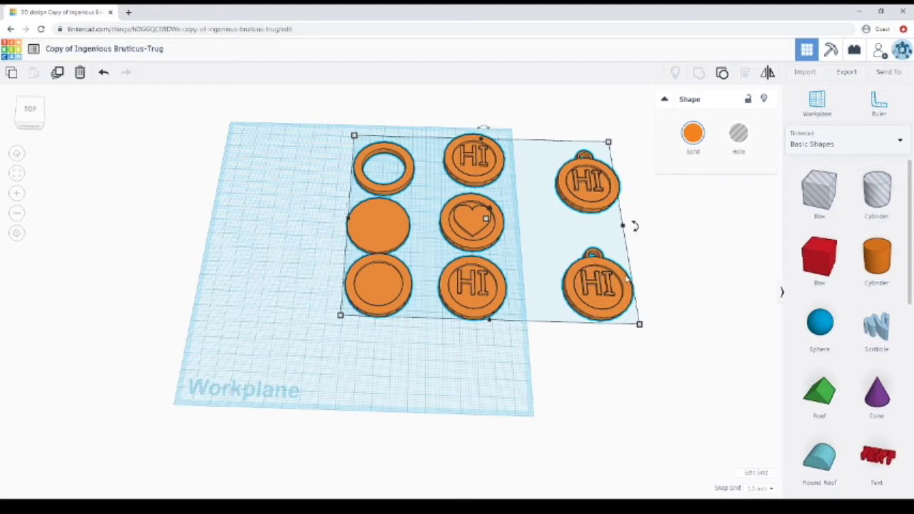
{"action": "right_click_drag", "start_coordinate": [361, 336], "coordinate": [376, 325]}
{"action": "left_click_drag", "start_coordinate": [383, 300], "coordinate": [422, 297]}
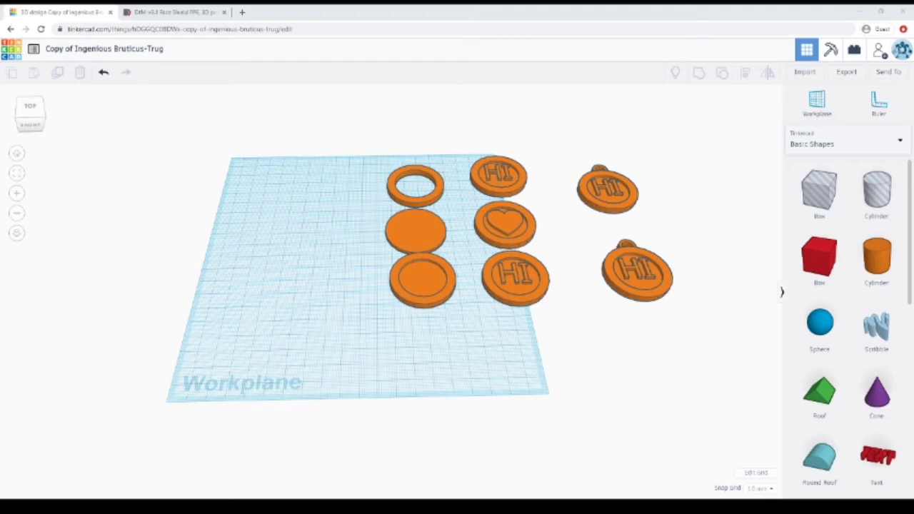
Step: Switch to the DtM-v3.1 Face Shield tab and scroll through its printed-shield photos
{"action": "left_click", "coordinate": [172, 12]}
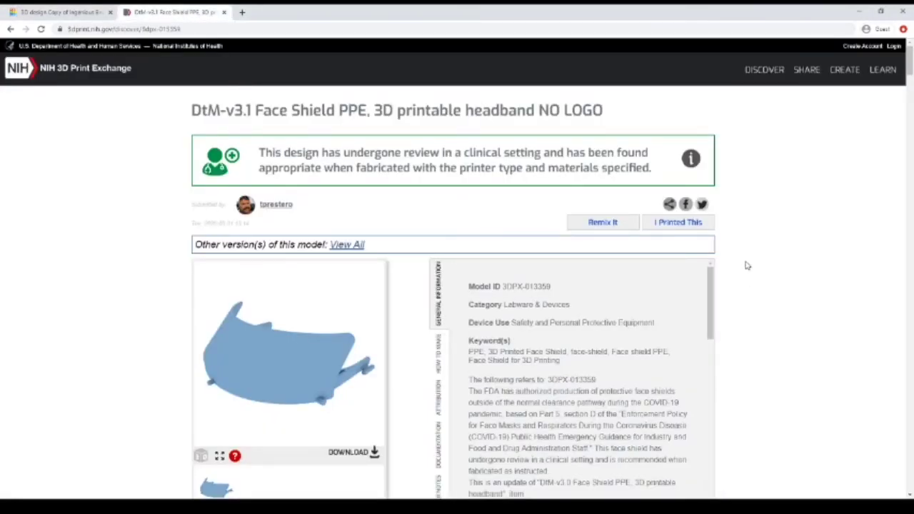
{"action": "scroll", "coordinate": [777, 250], "scroll_direction": "down", "scroll_amount": 2}
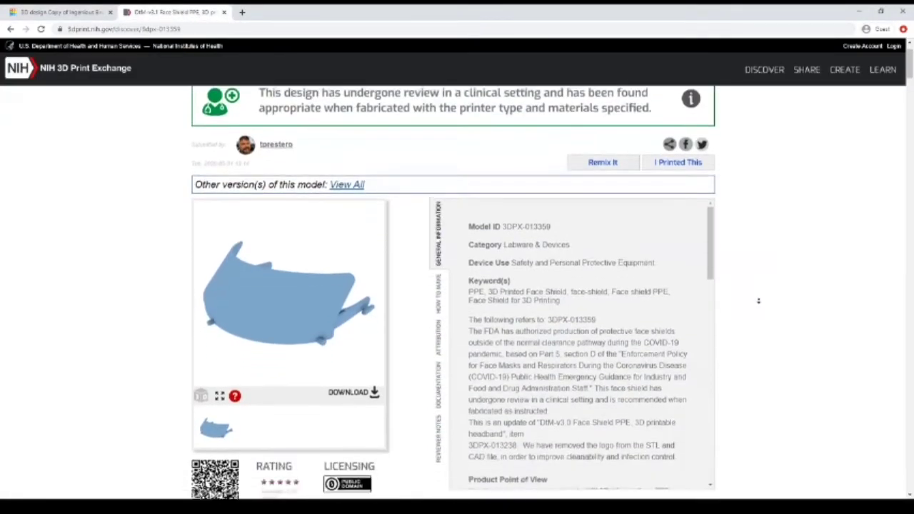
{"action": "scroll", "coordinate": [756, 307], "scroll_direction": "down", "scroll_amount": 9}
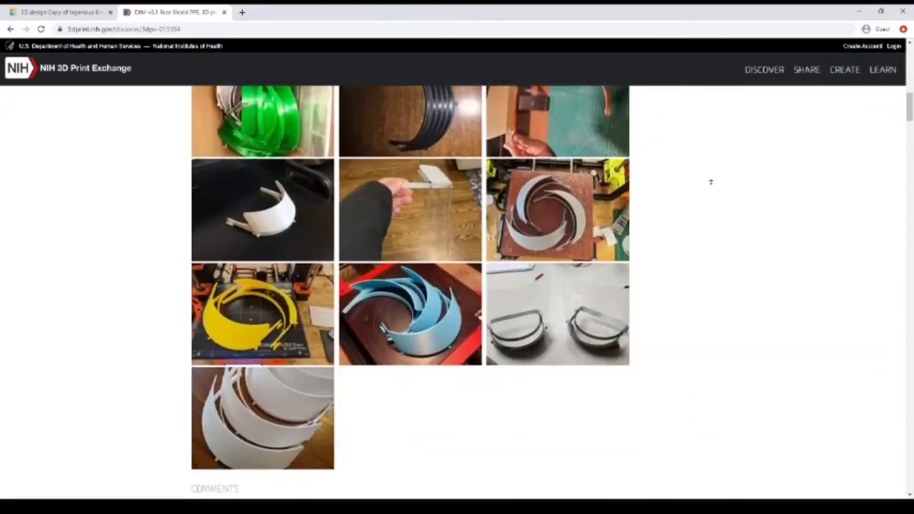
{"action": "scroll", "coordinate": [708, 172], "scroll_direction": "up", "scroll_amount": 11}
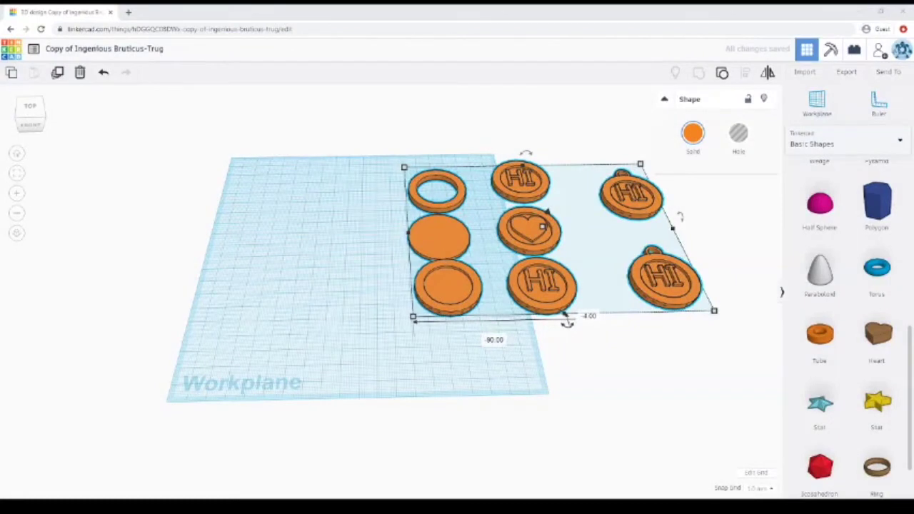
Step: Shift the coin pendants right off the workplane and drop a Tube onto it
{"action": "left_click_drag", "start_coordinate": [566, 323], "coordinate": [777, 301]}
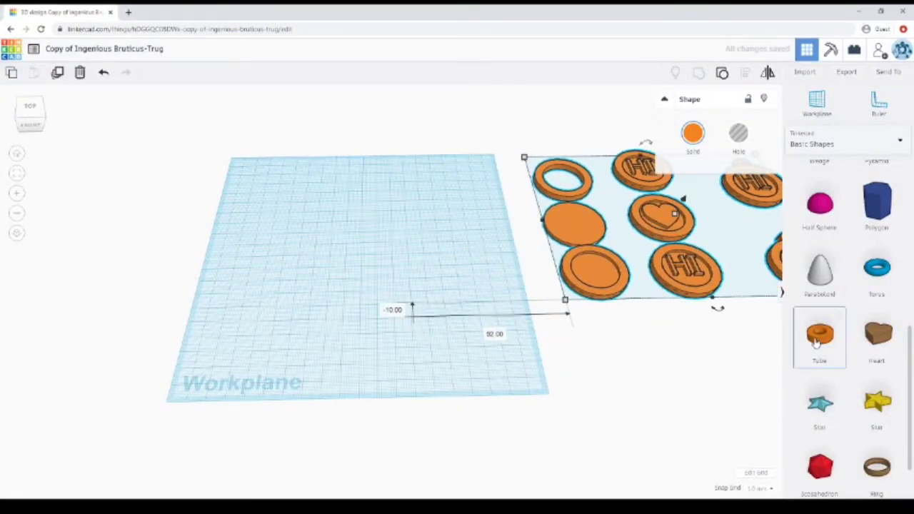
{"action": "left_click_drag", "start_coordinate": [823, 343], "coordinate": [257, 192]}
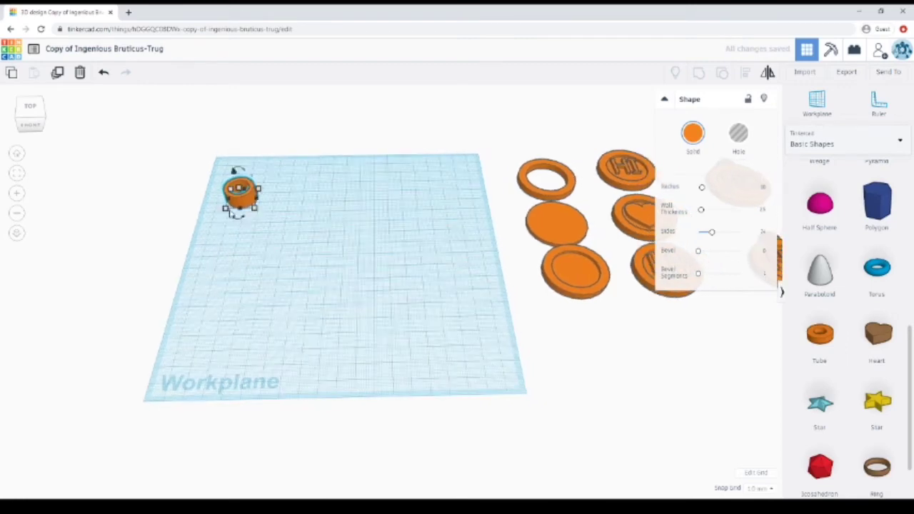
Step: Move the tube toward the middle of the workplane and select it
{"action": "scroll", "coordinate": [208, 193], "scroll_direction": "up", "scroll_amount": 3}
{"action": "scroll", "coordinate": [179, 139], "scroll_direction": "up", "scroll_amount": 2}
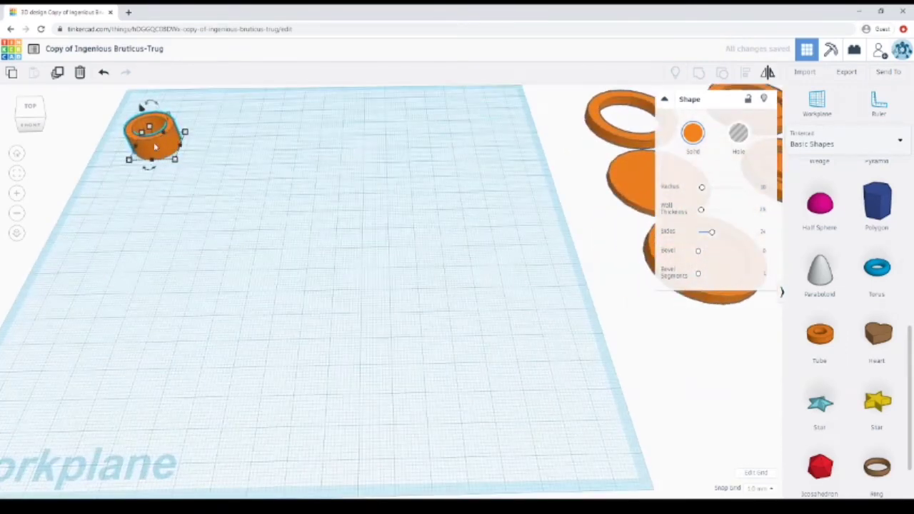
{"action": "left_click_drag", "start_coordinate": [153, 148], "coordinate": [274, 200]}
{"action": "left_click", "coordinate": [292, 232]}
{"action": "left_click", "coordinate": [277, 208]}
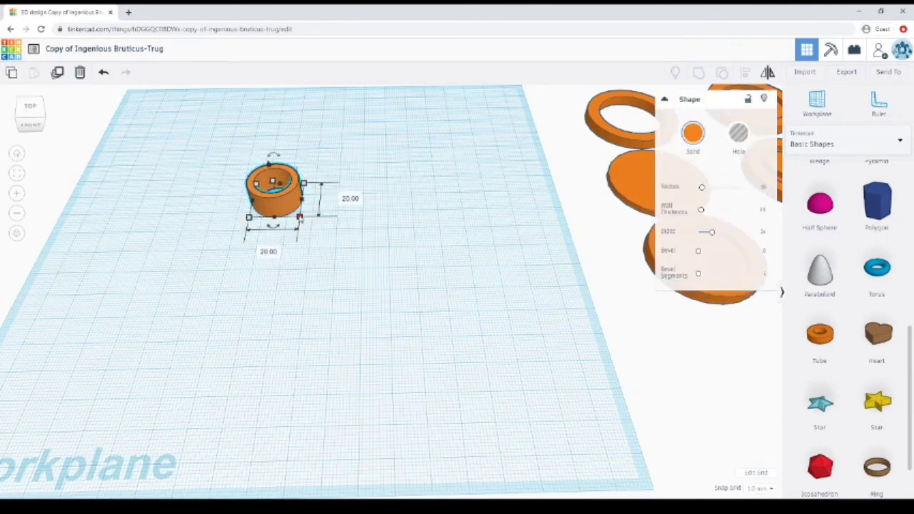
Step: Resize the tube to 40 width, 40 length and 4 height
{"action": "left_click", "coordinate": [270, 250]}
{"action": "type", "text": "40"}
{"action": "key", "text": "Return"}
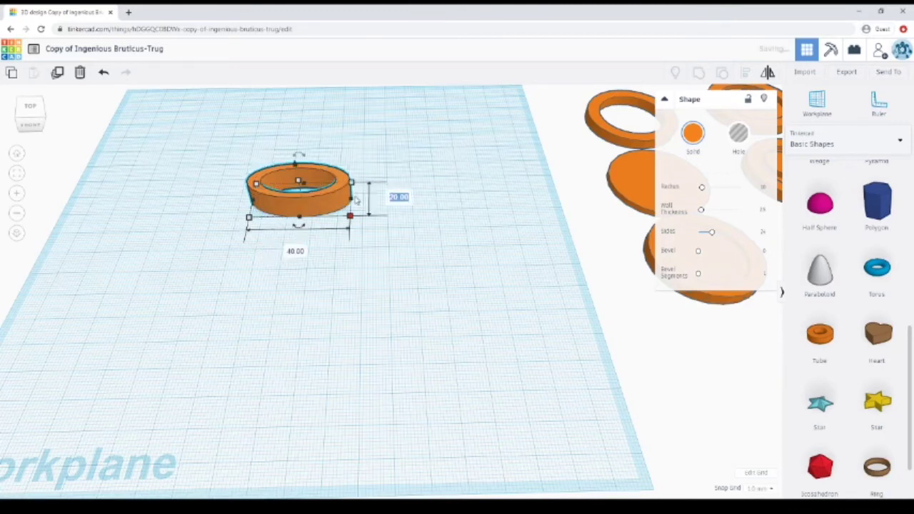
{"action": "left_click", "coordinate": [400, 198]}
{"action": "type", "text": "4"}
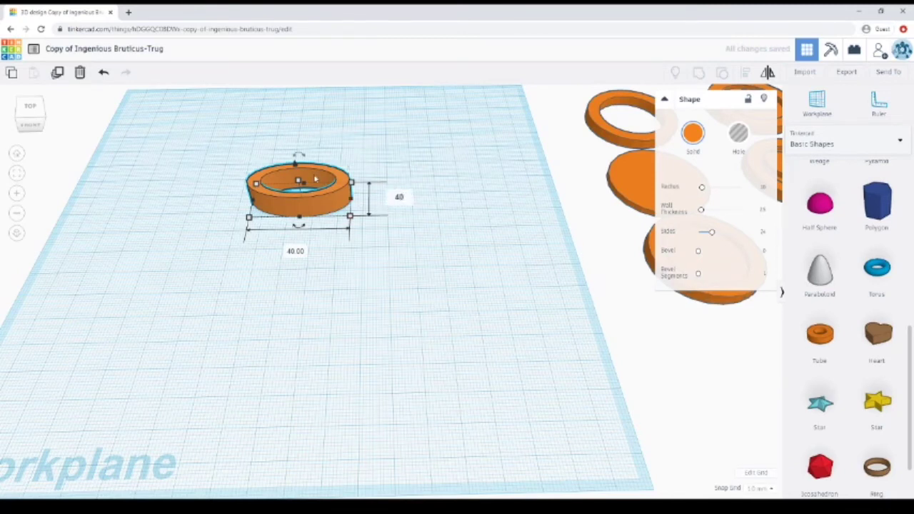
{"action": "type", "text": "0"}
{"action": "key", "text": "Return"}
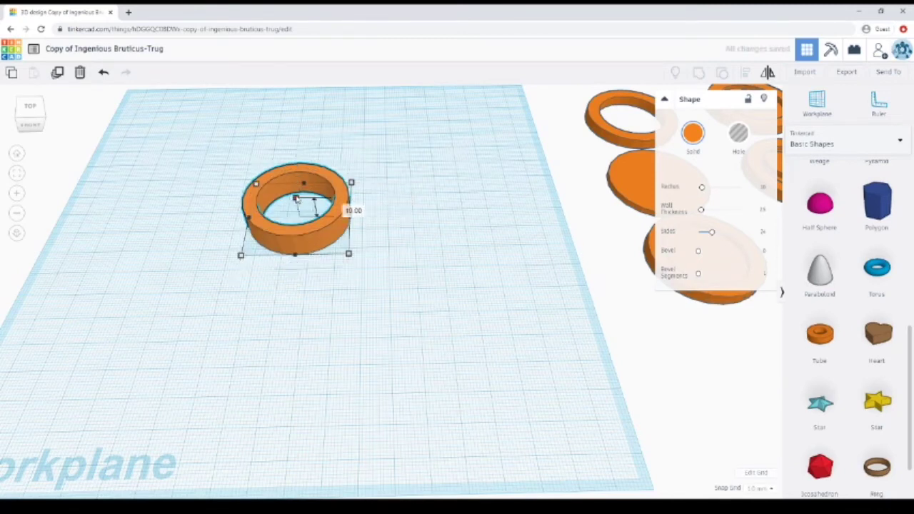
{"action": "left_click", "coordinate": [345, 207]}
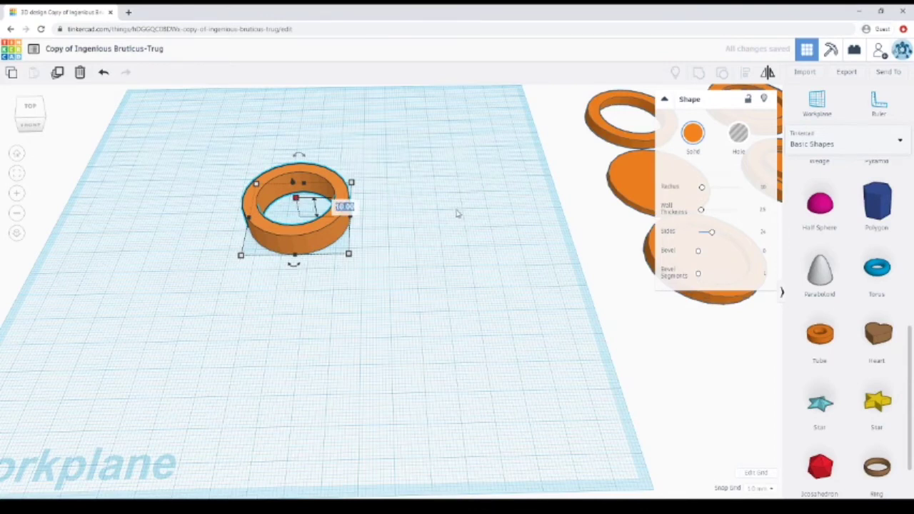
{"action": "type", "text": "4"}
{"action": "key", "text": "Return"}
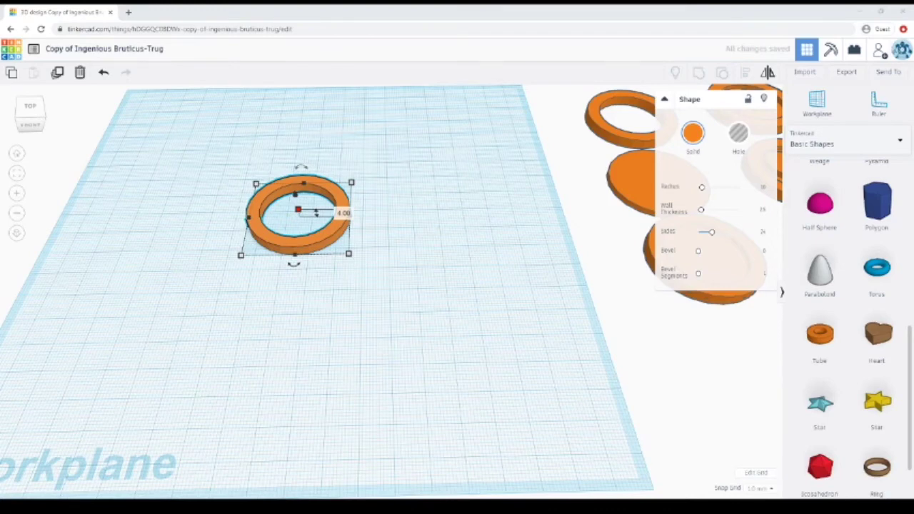
Step: Move the ring to the upper-left and place a new cylinder on the workplane
{"action": "scroll", "coordinate": [405, 289], "scroll_direction": "down", "scroll_amount": 2}
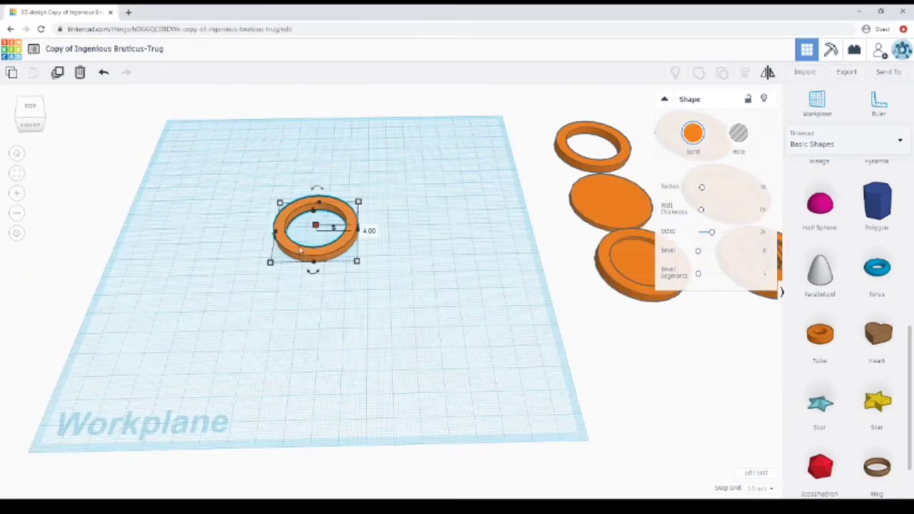
{"action": "left_click_drag", "start_coordinate": [315, 250], "coordinate": [209, 176]}
{"action": "left_click_drag", "start_coordinate": [910, 366], "coordinate": [910, 217]}
{"action": "left_click_drag", "start_coordinate": [877, 243], "coordinate": [242, 263]}
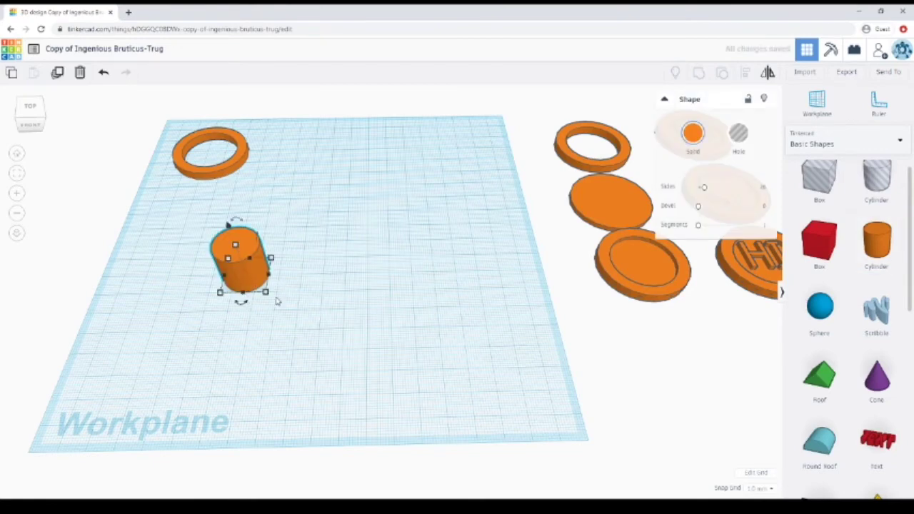
{"action": "mouse_move", "coordinate": [268, 298]}
{"action": "scroll", "coordinate": [263, 319], "scroll_direction": "up", "scroll_amount": 2}
{"action": "left_click_drag", "start_coordinate": [229, 272], "coordinate": [244, 275]}
Step: Resize the cylinder to 40 width, 40 length and 2 height
{"action": "left_click", "coordinate": [240, 335]}
{"action": "type", "text": "40"}
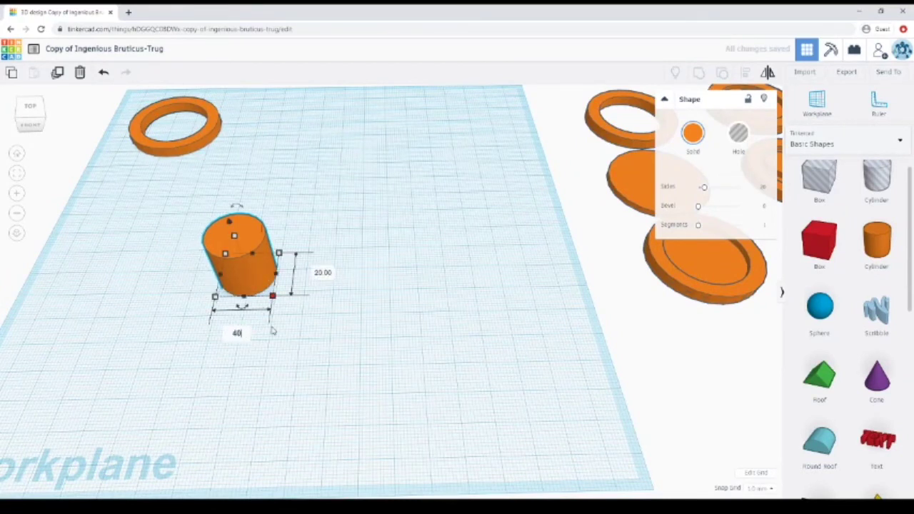
{"action": "key", "text": "Return"}
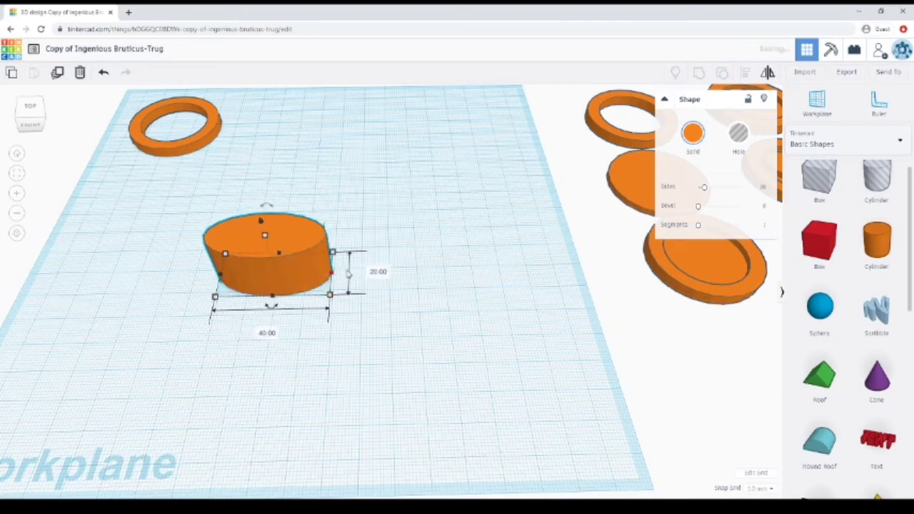
{"action": "left_click_drag", "start_coordinate": [292, 256], "coordinate": [243, 259]}
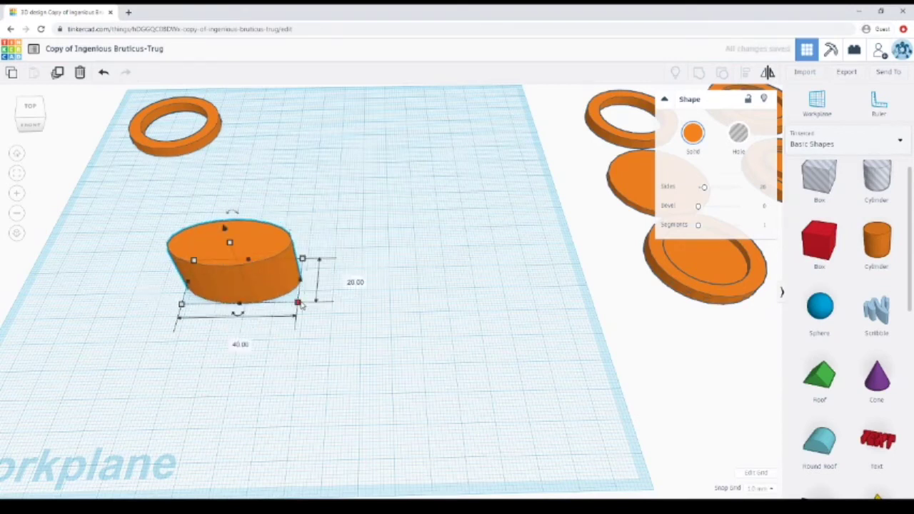
{"action": "left_click", "coordinate": [347, 278]}
{"action": "type", "text": "4"}
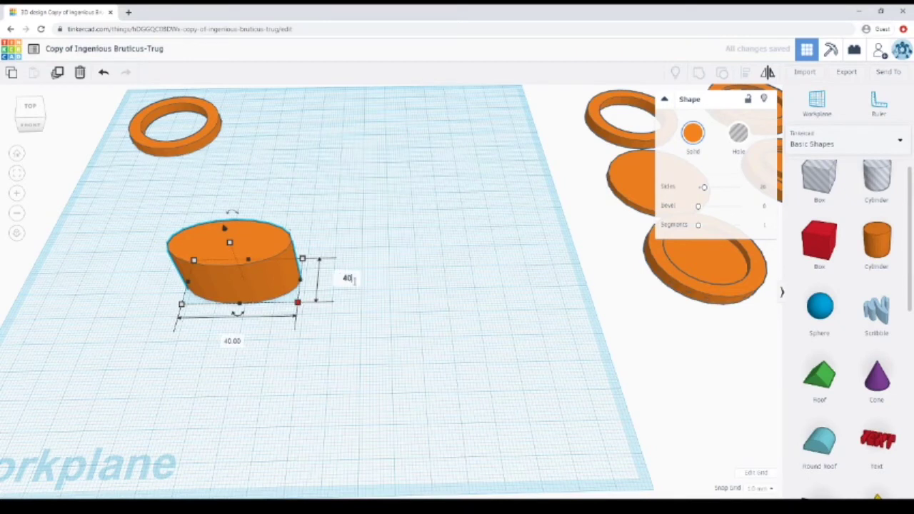
{"action": "type", "text": "0"}
{"action": "key", "text": "Return"}
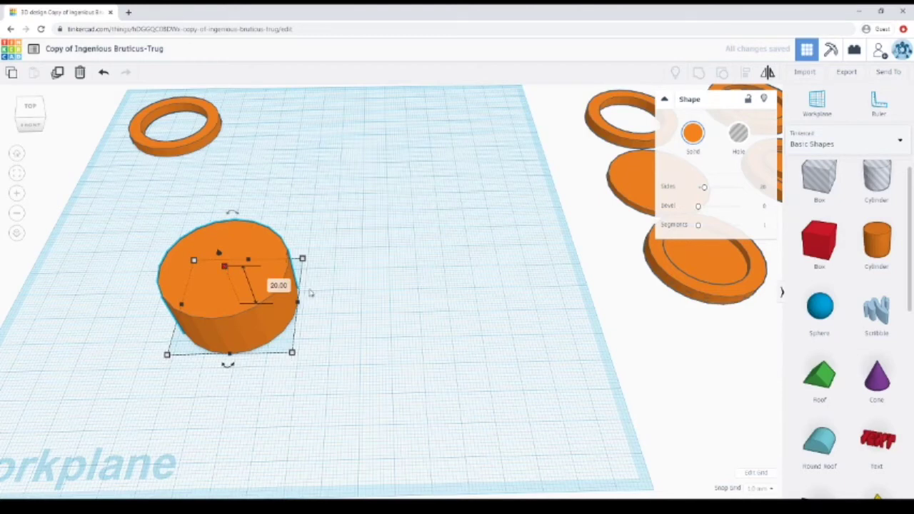
{"action": "left_click", "coordinate": [280, 286]}
{"action": "type", "text": "2"}
{"action": "key", "text": "Return"}
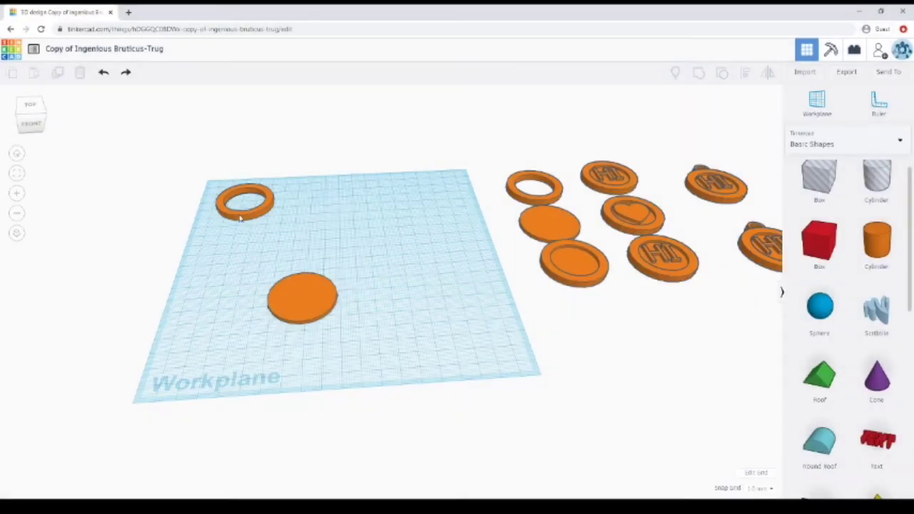
Step: Bring the ring and the flat disc together on the workplane
{"action": "left_click_drag", "start_coordinate": [246, 218], "coordinate": [258, 278]}
{"action": "key", "text": "ctrl+Down"}
{"action": "left_click_drag", "start_coordinate": [320, 294], "coordinate": [262, 319]}
{"action": "right_click_drag", "start_coordinate": [229, 349], "coordinate": [371, 349]}
Step: Select the ring and nudge it with the arrow keys until centred on the disc
{"action": "left_click", "coordinate": [300, 348]}
{"action": "left_click", "coordinate": [283, 343]}
{"action": "left_click", "coordinate": [285, 347]}
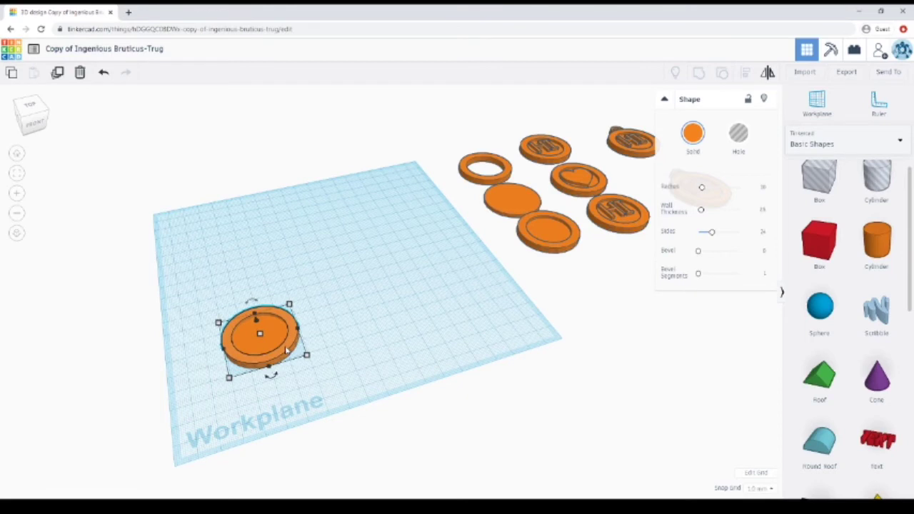
{"action": "key", "text": "Up"}
{"action": "key", "text": "Up"}
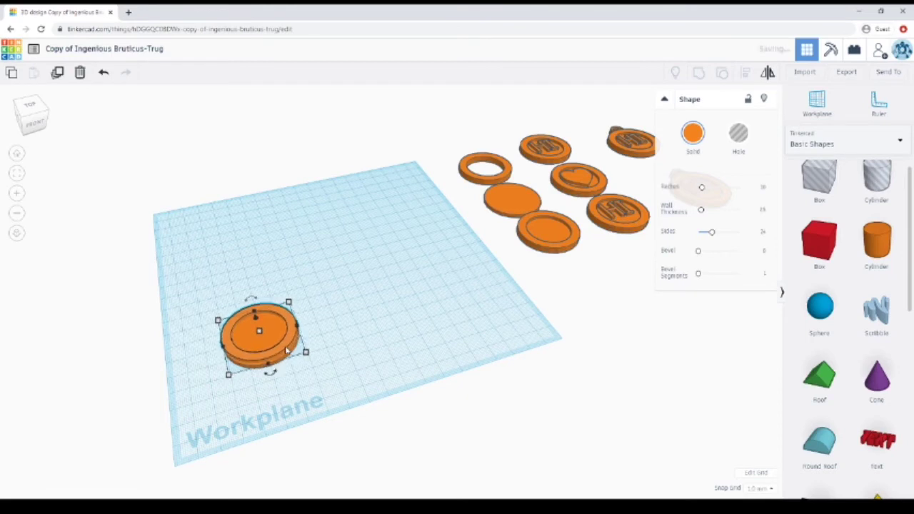
{"action": "key", "text": "Down"}
{"action": "key", "text": "Left"}
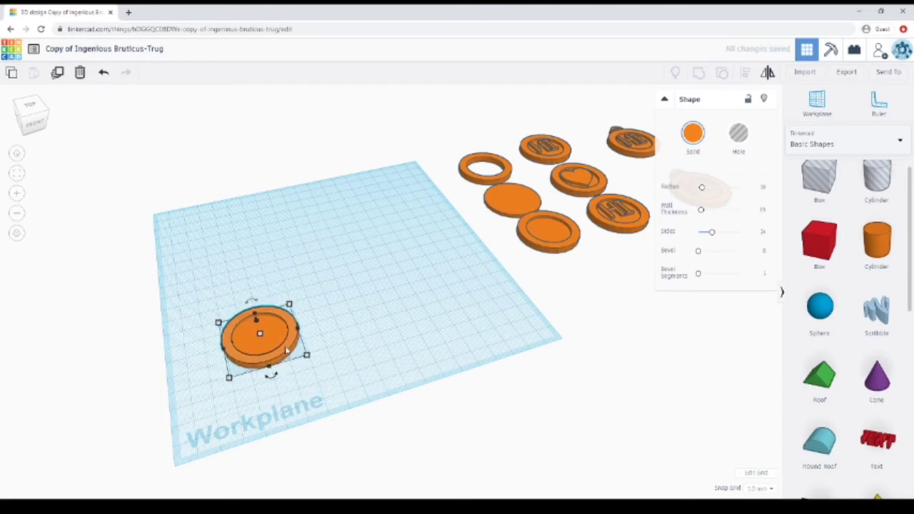
{"action": "key", "text": "Left"}
{"action": "key", "text": "Right"}
{"action": "key", "text": "Right"}
Step: Box-select the 4 mm ring and the 40 mm disc together
{"action": "right_click_drag", "start_coordinate": [345, 340], "coordinate": [439, 236]}
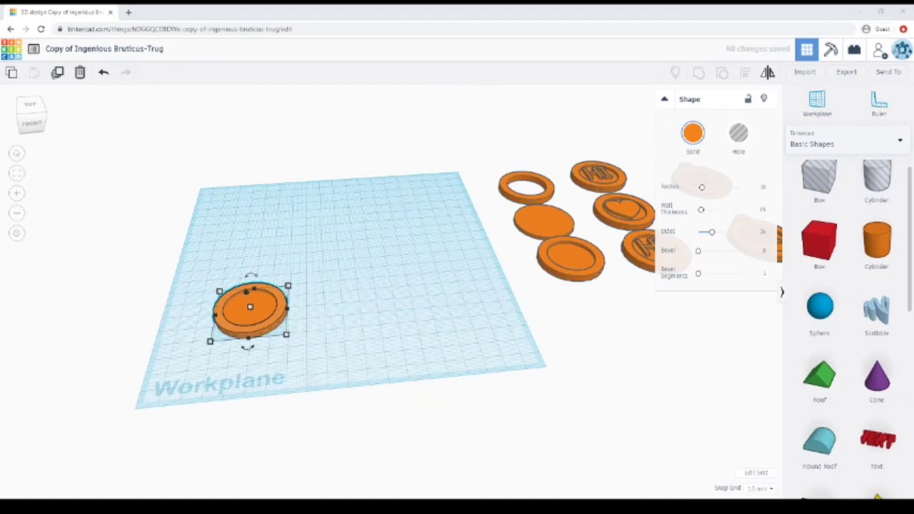
{"action": "left_click", "coordinate": [562, 143]}
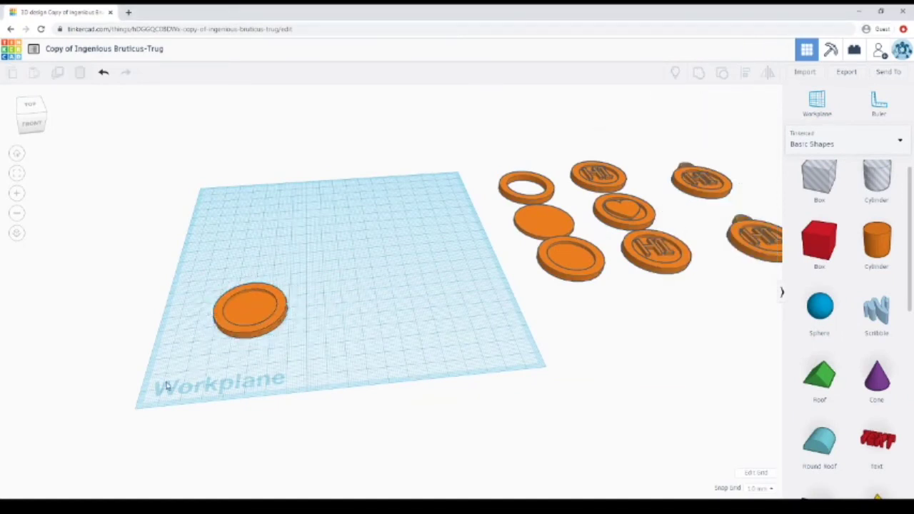
{"action": "left_click_drag", "start_coordinate": [105, 425], "coordinate": [161, 389]}
{"action": "left_click_drag", "start_coordinate": [172, 380], "coordinate": [358, 245]}
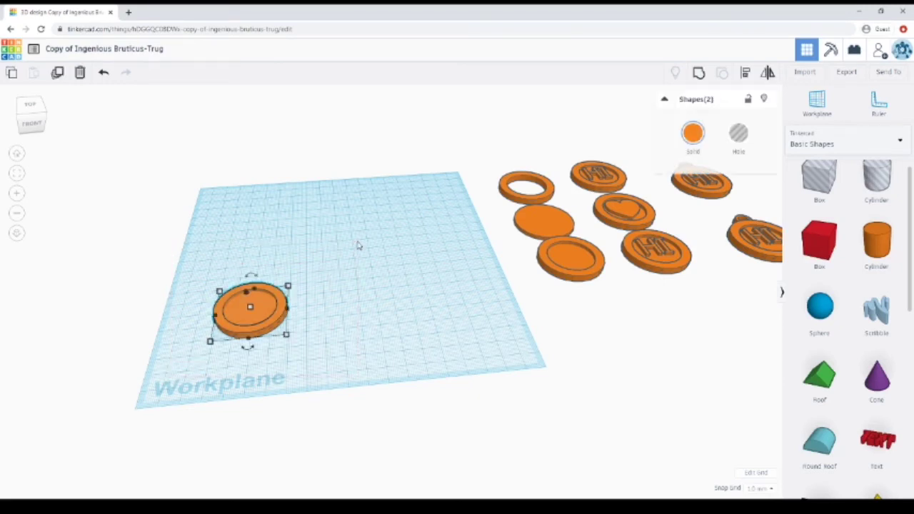
Step: Group the ring and disc into one coin and reposition it
{"action": "left_click", "coordinate": [700, 72]}
{"action": "key", "text": "Up"}
{"action": "key", "text": "Up"}
{"action": "key", "text": "Up"}
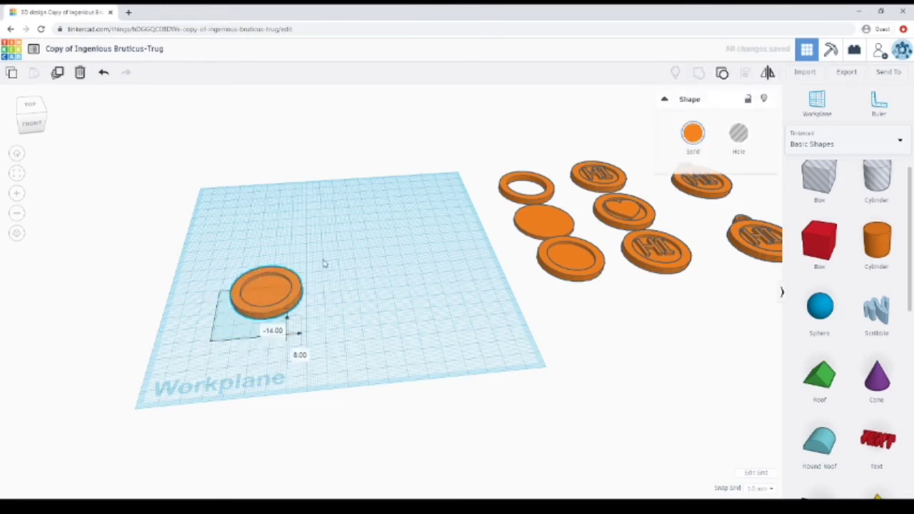
{"action": "left_click_drag", "start_coordinate": [272, 294], "coordinate": [290, 261]}
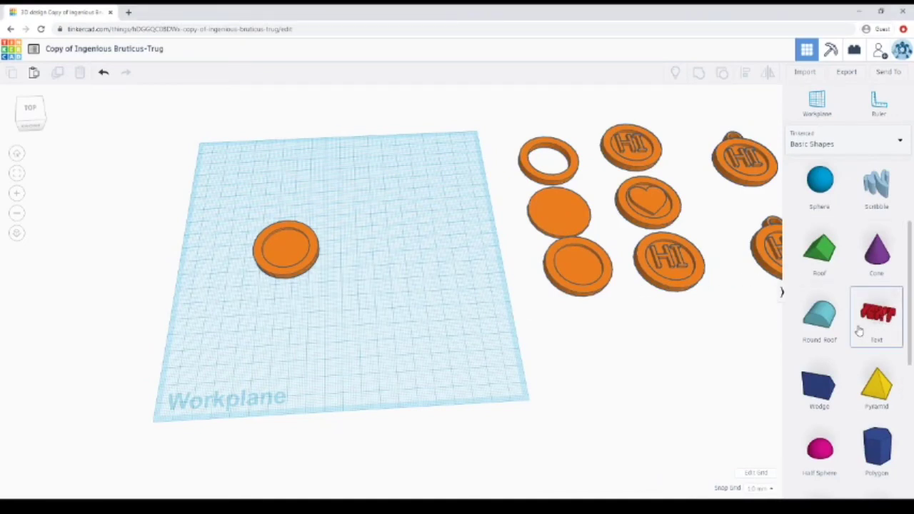
Step: Add a Text shape and a Star shape to the workplane
{"action": "left_click_drag", "start_coordinate": [859, 332], "coordinate": [424, 250]}
{"action": "scroll", "coordinate": [850, 392], "scroll_direction": "down", "scroll_amount": 2}
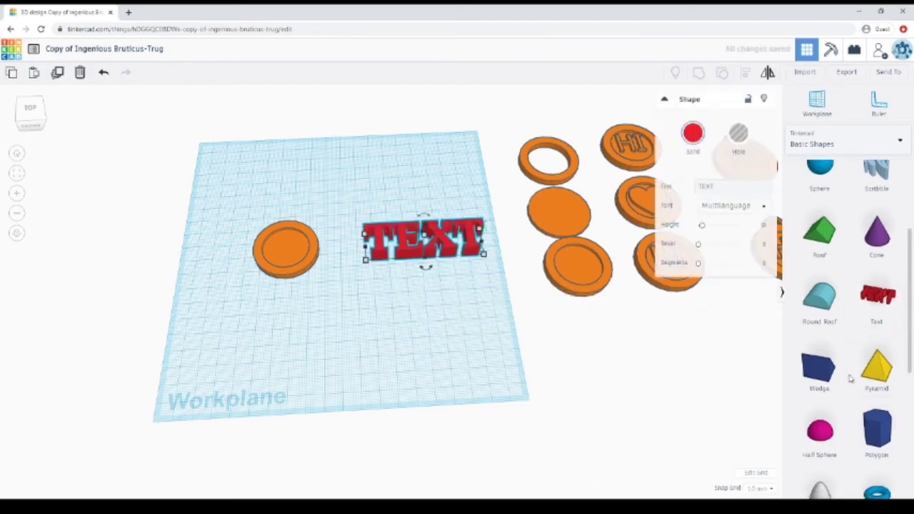
{"action": "scroll", "coordinate": [850, 392], "scroll_direction": "down", "scroll_amount": 5}
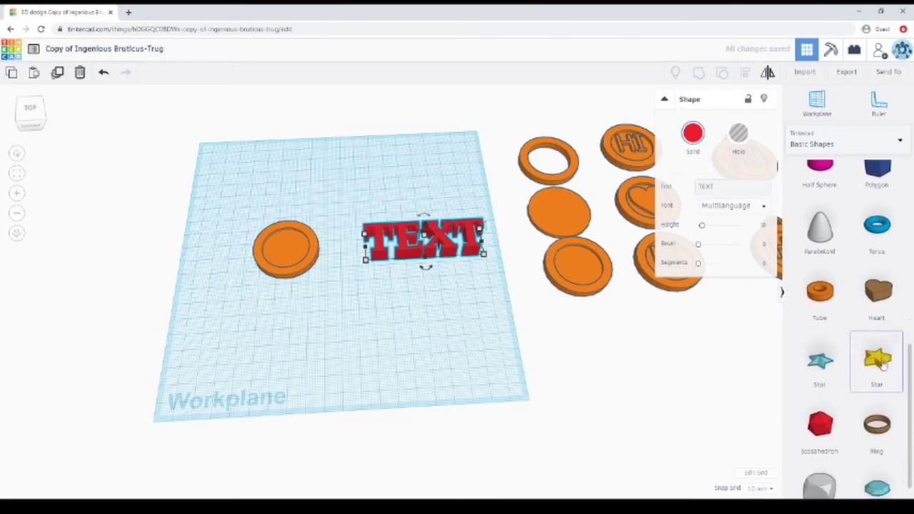
{"action": "left_click_drag", "start_coordinate": [885, 336], "coordinate": [424, 302]}
{"action": "left_click", "coordinate": [297, 261]}
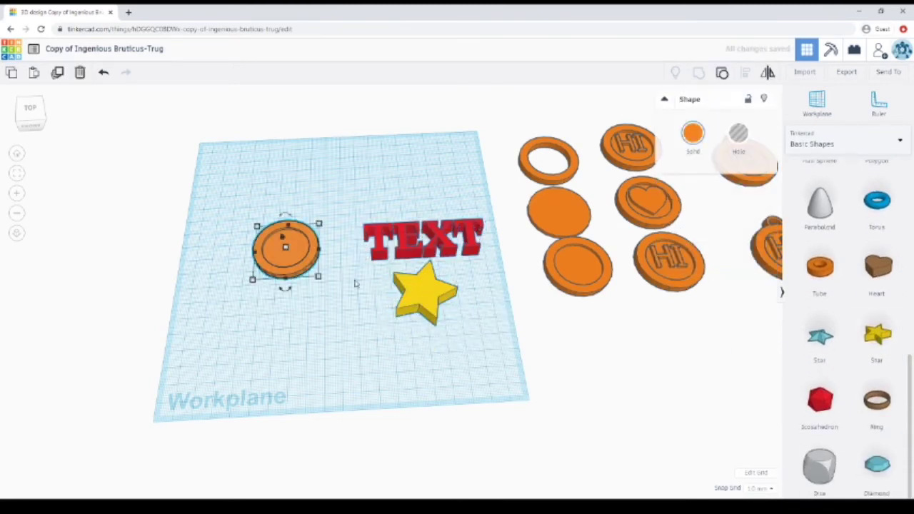
Step: Duplicate the coin and move the copy up away from the original
{"action": "left_click_drag", "start_coordinate": [303, 255], "coordinate": [227, 275]}
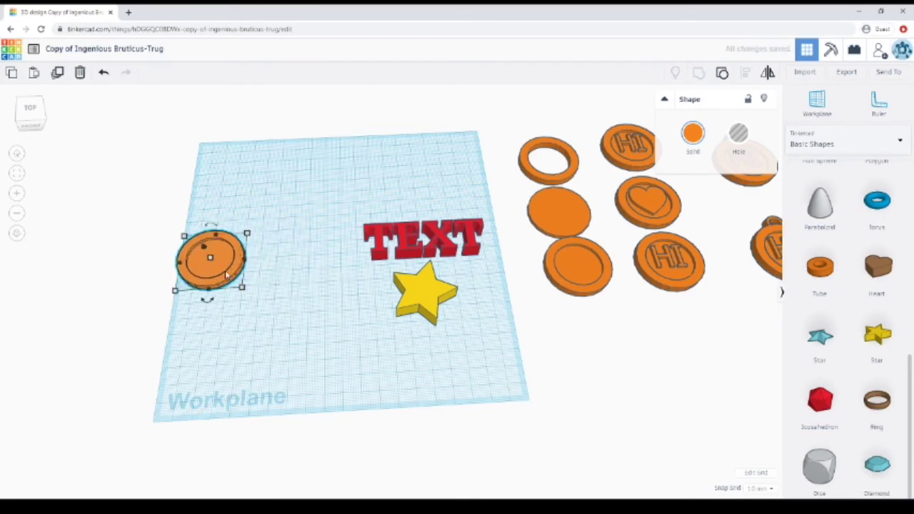
{"action": "left_click", "coordinate": [262, 270]}
{"action": "key", "text": "ctrl+v"}
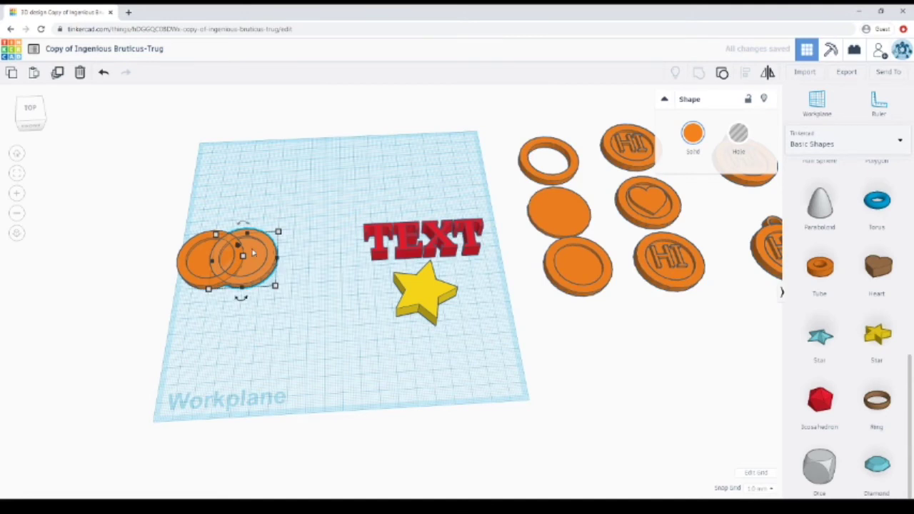
{"action": "left_click_drag", "start_coordinate": [253, 253], "coordinate": [297, 192]}
{"action": "left_click", "coordinate": [263, 307]}
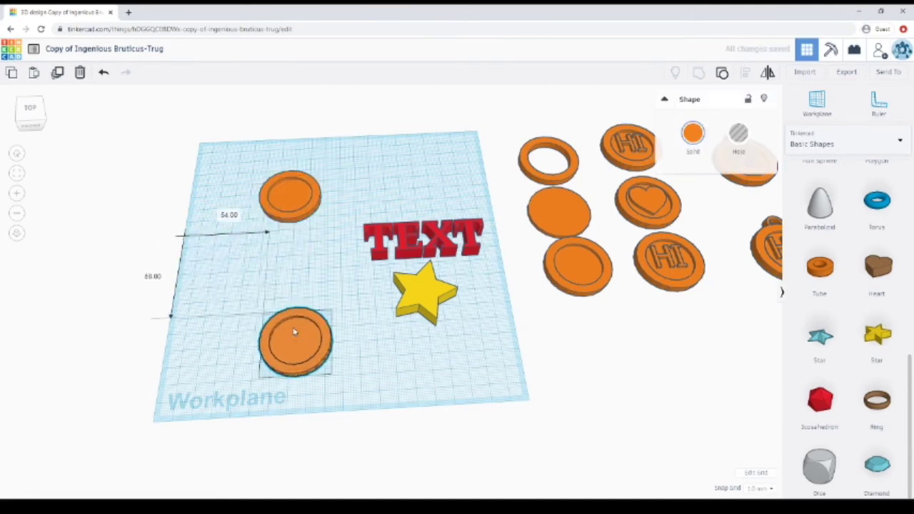
Step: Resize the star to 20 by 20 with height 4
{"action": "left_click", "coordinate": [433, 297]}
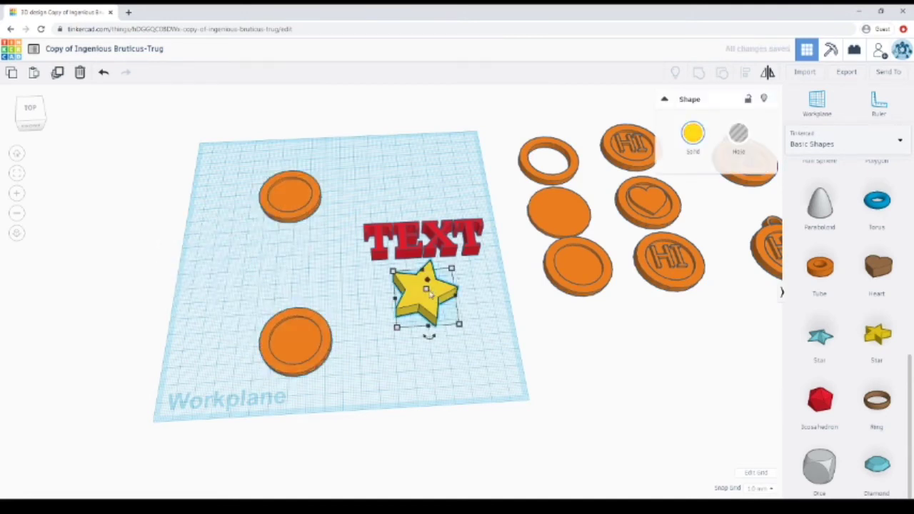
{"action": "mouse_move", "coordinate": [427, 291]}
{"action": "left_click", "coordinate": [469, 292]}
{"action": "type", "text": "4"}
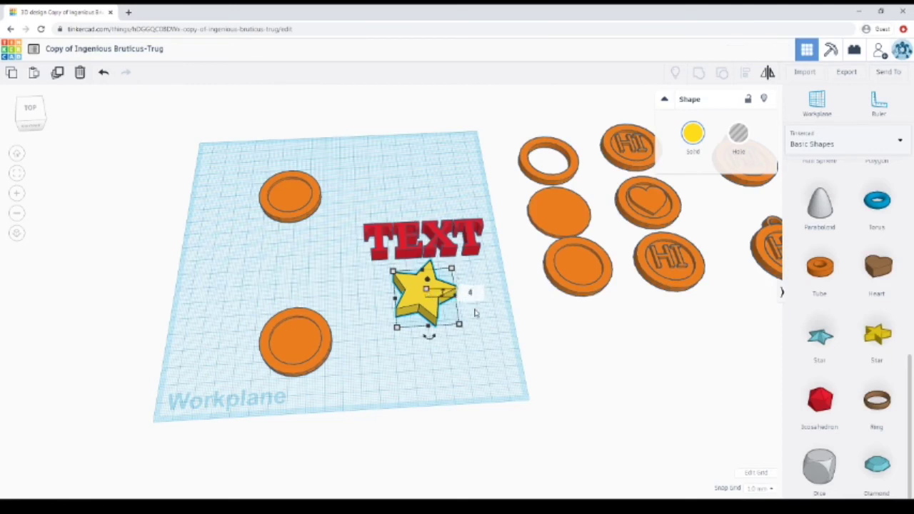
{"action": "key", "text": "Return"}
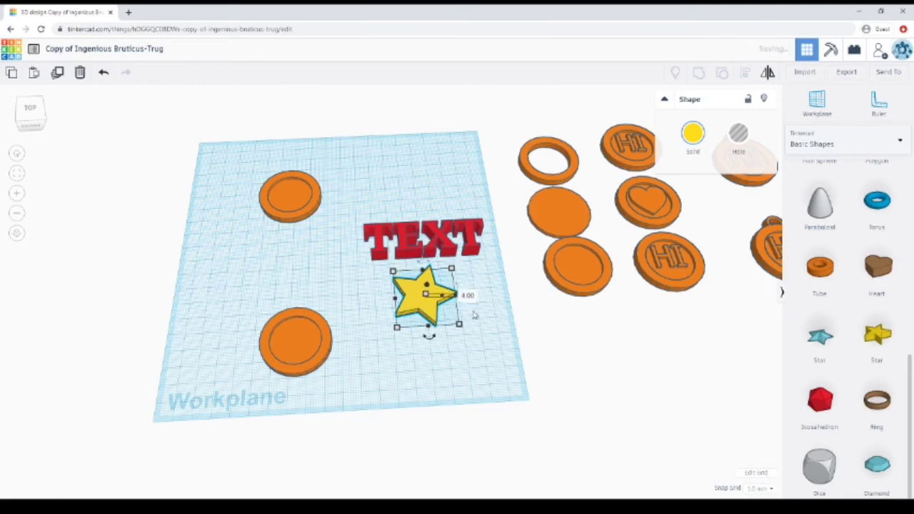
{"action": "mouse_move", "coordinate": [460, 325]}
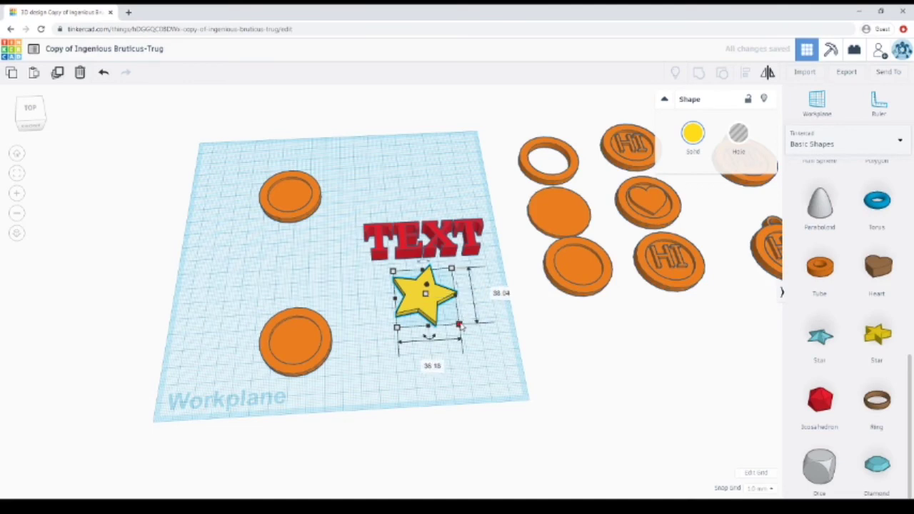
{"action": "left_click", "coordinate": [500, 293]}
{"action": "type", "text": "20"}
{"action": "left_click", "coordinate": [436, 365]}
{"action": "type", "text": "2"}
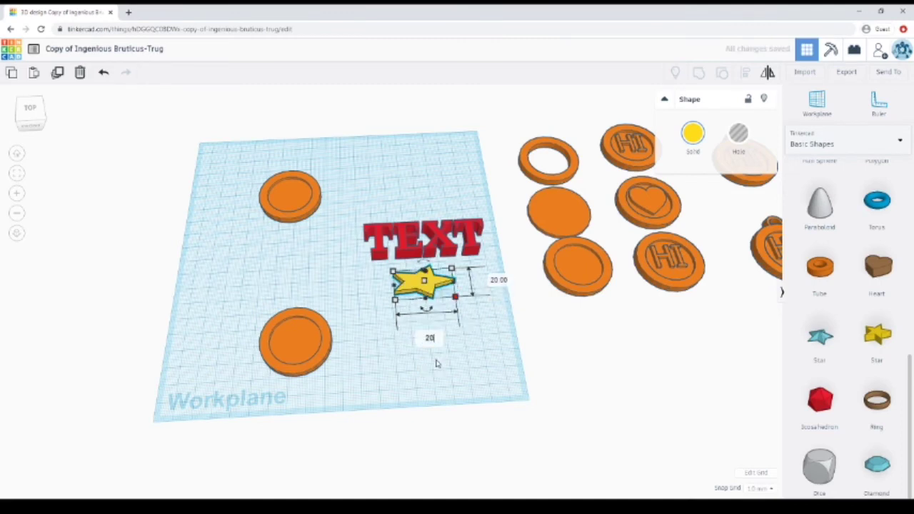
{"action": "key", "text": "Return"}
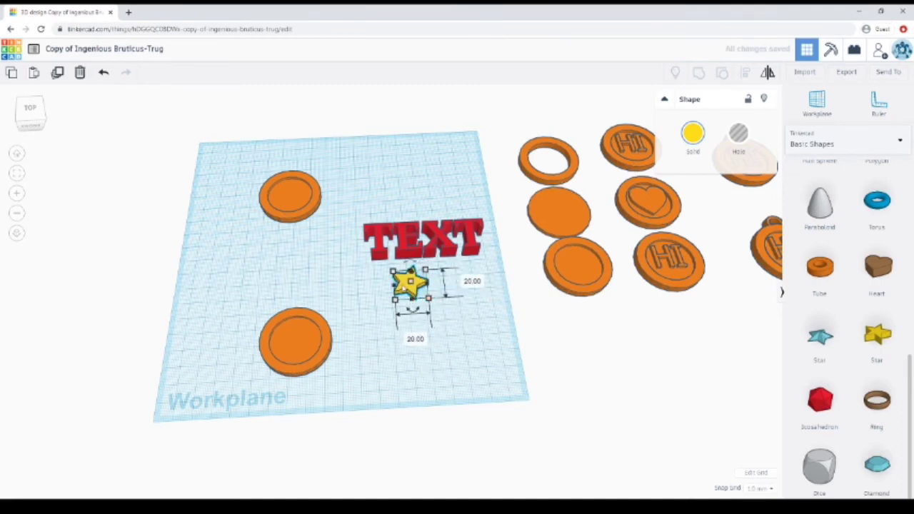
Step: Group the star with the lower-left coin and move the star coin up-left
{"action": "left_click_drag", "start_coordinate": [406, 284], "coordinate": [291, 341]}
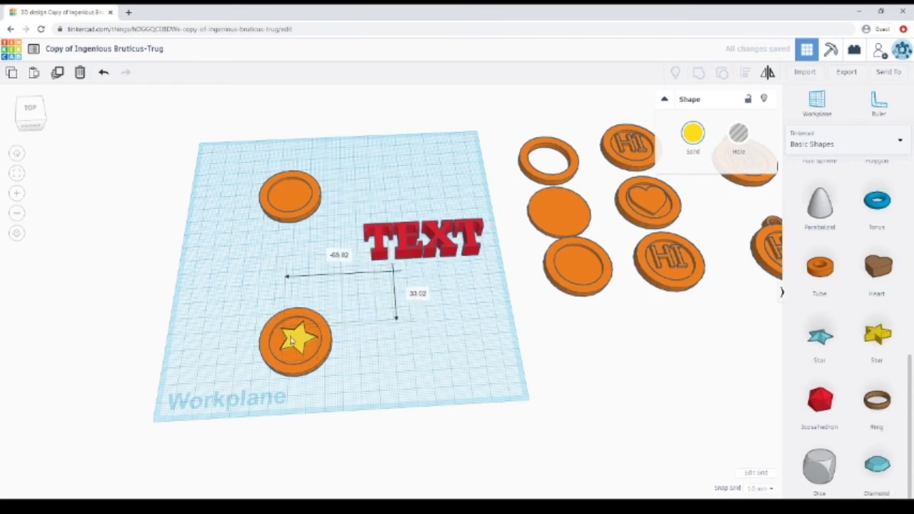
{"action": "left_click", "coordinate": [410, 335]}
{"action": "left_click_drag", "start_coordinate": [220, 423], "coordinate": [347, 297]}
{"action": "left_click", "coordinate": [698, 75]}
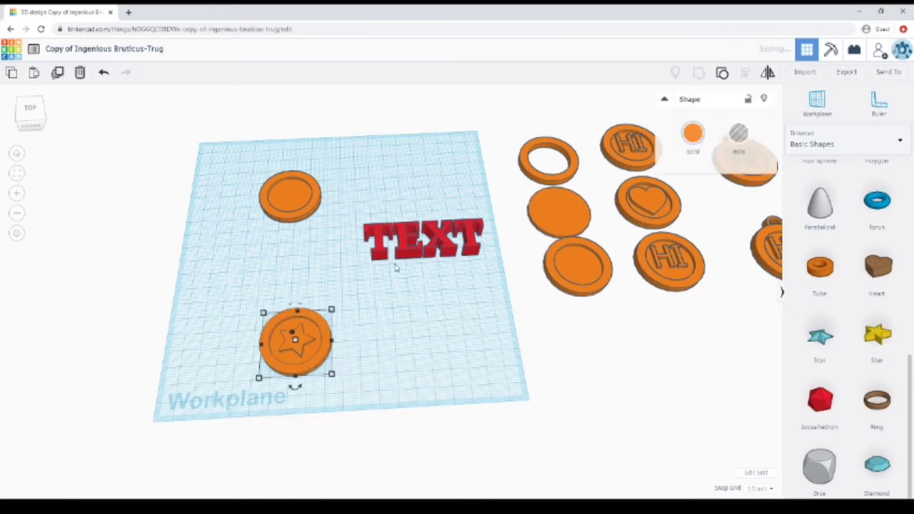
{"action": "left_click_drag", "start_coordinate": [305, 350], "coordinate": [229, 286]}
Step: Arrange the plain coin and Text, then change the text to 'HI' in Sans
{"action": "left_click_drag", "start_coordinate": [293, 204], "coordinate": [308, 362]}
{"action": "left_click_drag", "start_coordinate": [403, 237], "coordinate": [400, 295]}
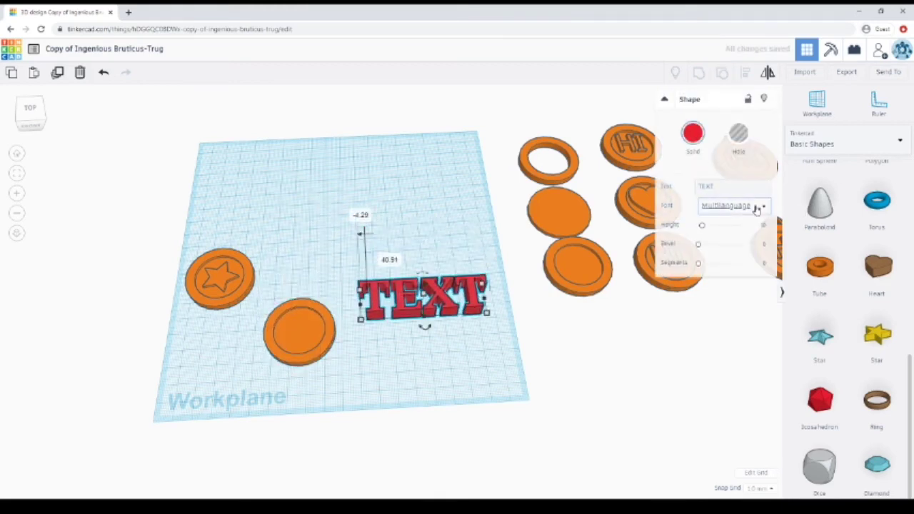
{"action": "left_click", "coordinate": [758, 207]}
{"action": "left_click", "coordinate": [737, 235]}
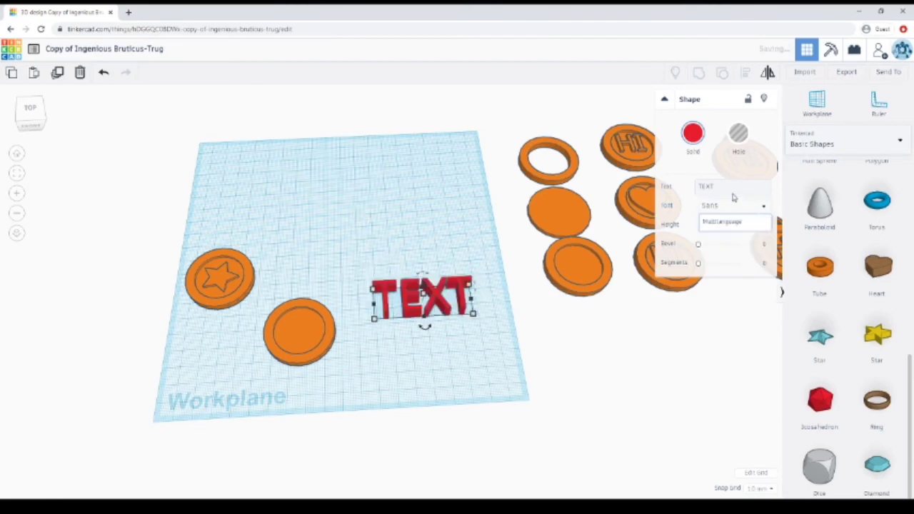
{"action": "left_click", "coordinate": [732, 187]}
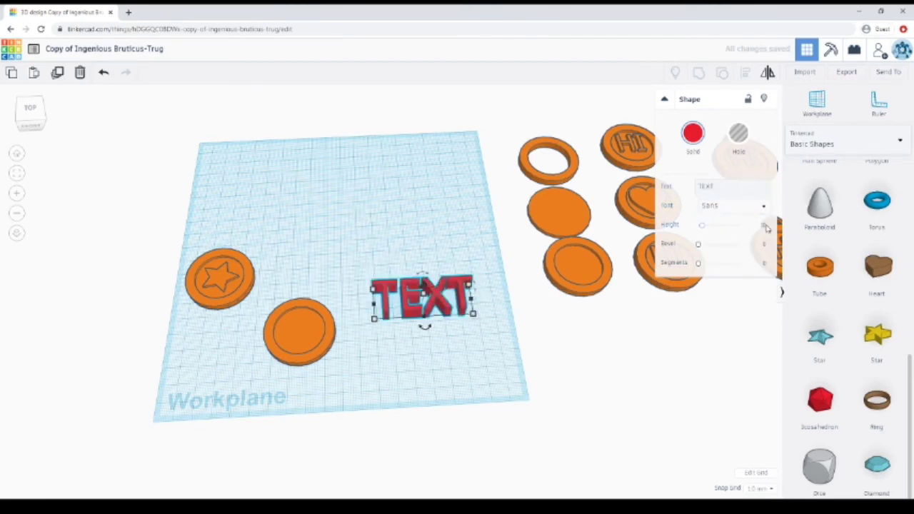
{"action": "double_click", "coordinate": [720, 186]}
{"action": "type", "text": "HI"}
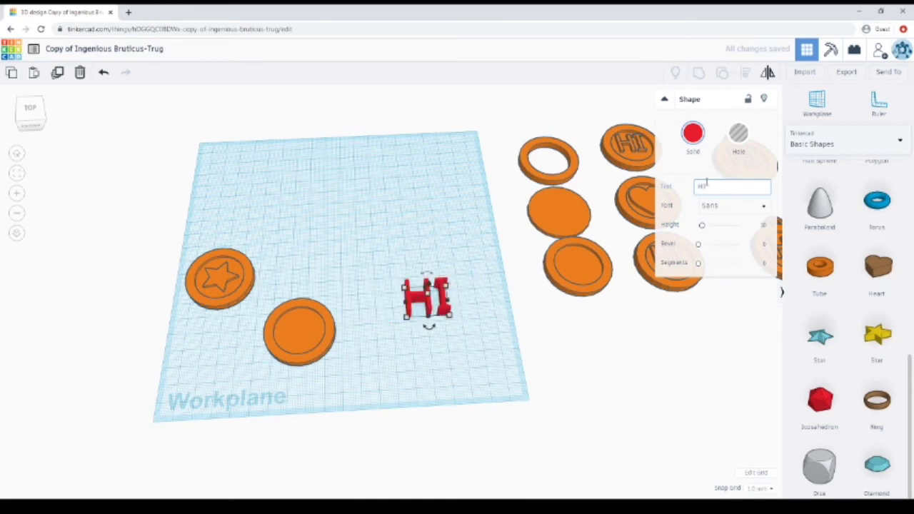
{"action": "left_click", "coordinate": [484, 302]}
Step: Resize the HI text to height 4, width 20 and length 20
{"action": "left_click_drag", "start_coordinate": [430, 295], "coordinate": [398, 320]}
{"action": "left_click", "coordinate": [441, 322]}
{"action": "type", "text": "4"}
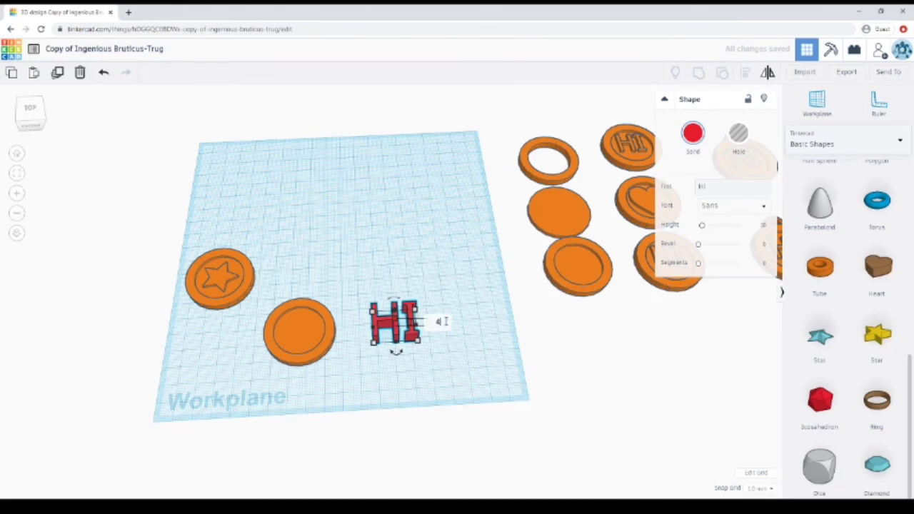
{"action": "key", "text": "Return"}
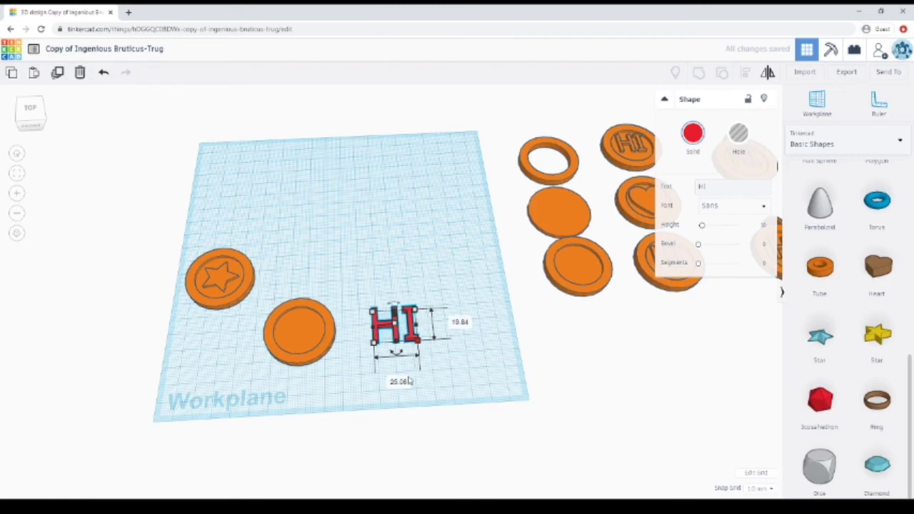
{"action": "left_click", "coordinate": [410, 381]}
{"action": "type", "text": "20"}
{"action": "left_click", "coordinate": [456, 323]}
{"action": "type", "text": "20"}
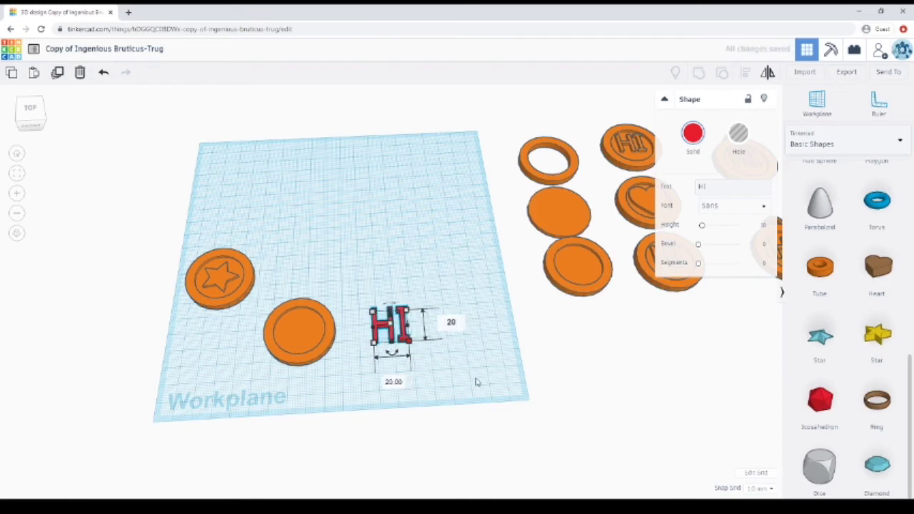
{"action": "key", "text": "Return"}
Step: Group the HI text onto the plain coin and move it to the top-left
{"action": "left_click_drag", "start_coordinate": [381, 327], "coordinate": [337, 328]}
{"action": "left_click_drag", "start_coordinate": [282, 389], "coordinate": [404, 283]}
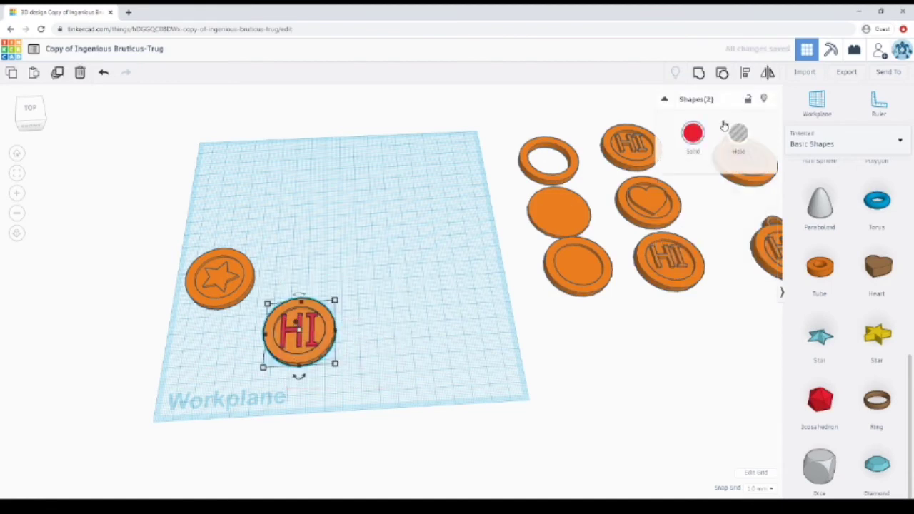
{"action": "left_click", "coordinate": [699, 73]}
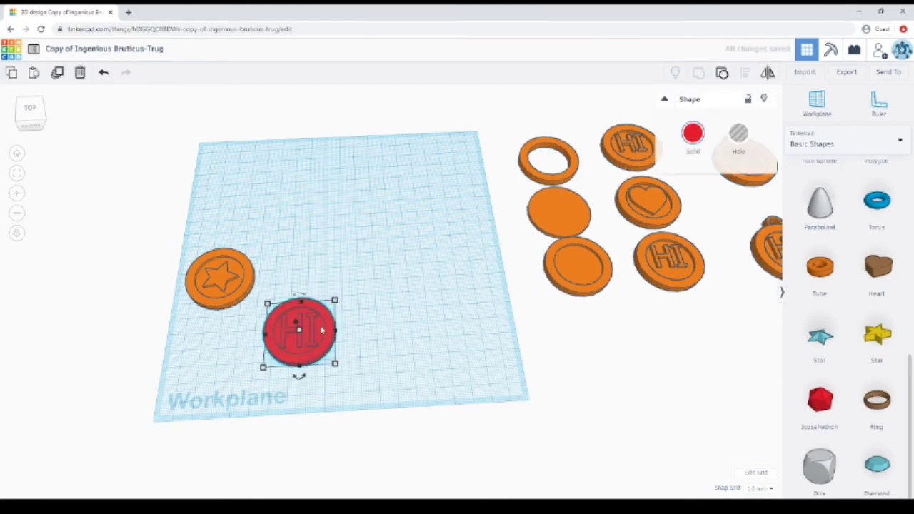
{"action": "left_click_drag", "start_coordinate": [322, 330], "coordinate": [250, 173]}
{"action": "left_click", "coordinate": [431, 248]}
{"action": "right_click_drag", "start_coordinate": [432, 248], "coordinate": [744, 237]}
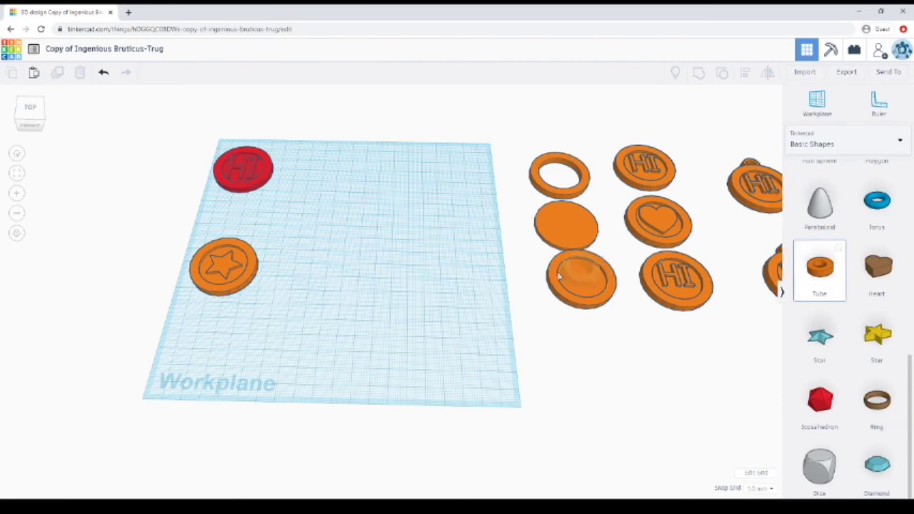
Step: Add a tube and size it 10 by 10 mm, 4 mm tall
{"action": "left_click", "coordinate": [360, 218]}
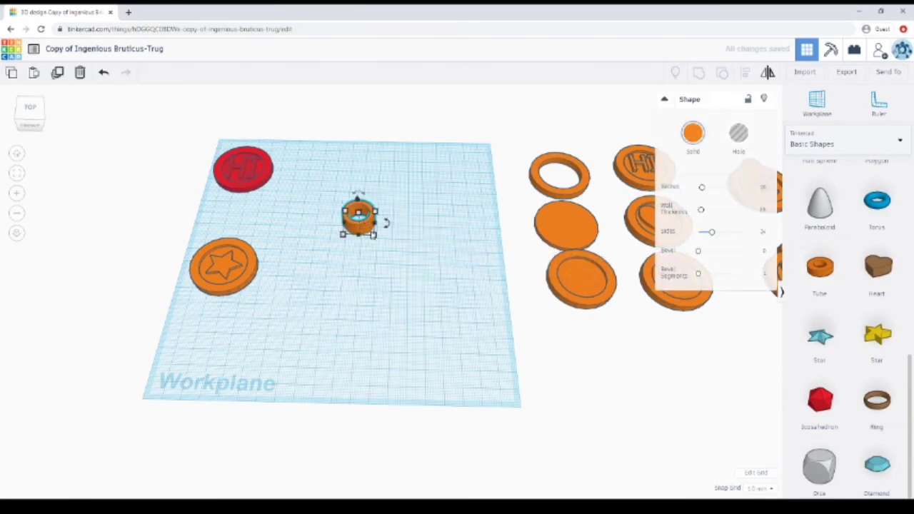
{"action": "mouse_move", "coordinate": [373, 235]}
{"action": "left_click", "coordinate": [355, 273]}
{"action": "type", "text": "10"}
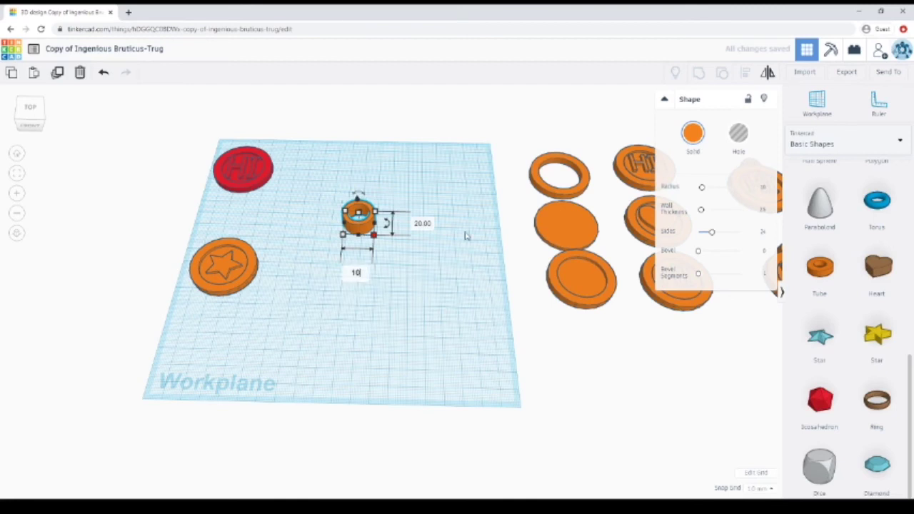
{"action": "key", "text": "Tab"}
{"action": "type", "text": "1"}
{"action": "key", "text": "Return"}
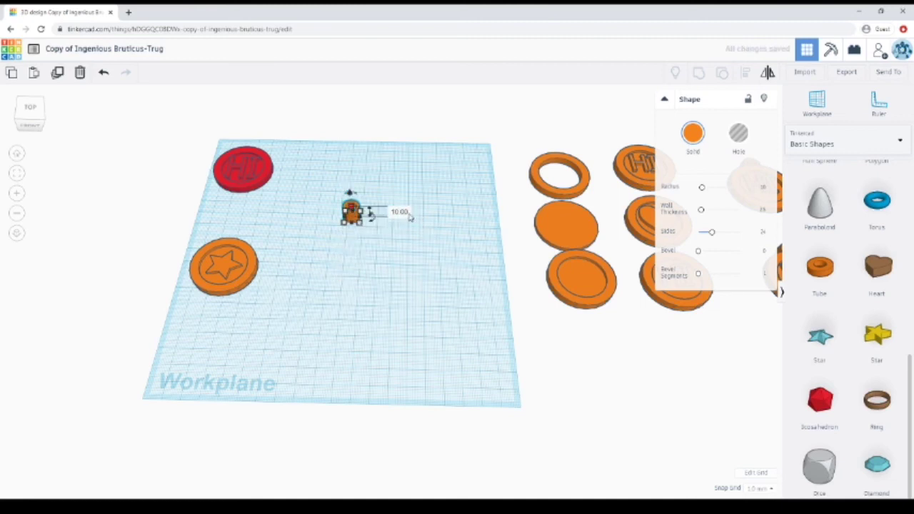
{"action": "left_click", "coordinate": [402, 212]}
{"action": "type", "text": "4"}
Step: Move the star coin just below the small tube
{"action": "left_click", "coordinate": [347, 247]}
{"action": "scroll", "coordinate": [318, 249], "scroll_direction": "up", "scroll_amount": 3}
{"action": "left_click_drag", "start_coordinate": [189, 236], "coordinate": [349, 223]}
Step: Position the small ring onto the star coin's top edge
{"action": "left_click", "coordinate": [416, 197]}
{"action": "scroll", "coordinate": [412, 204], "scroll_direction": "up", "scroll_amount": 3}
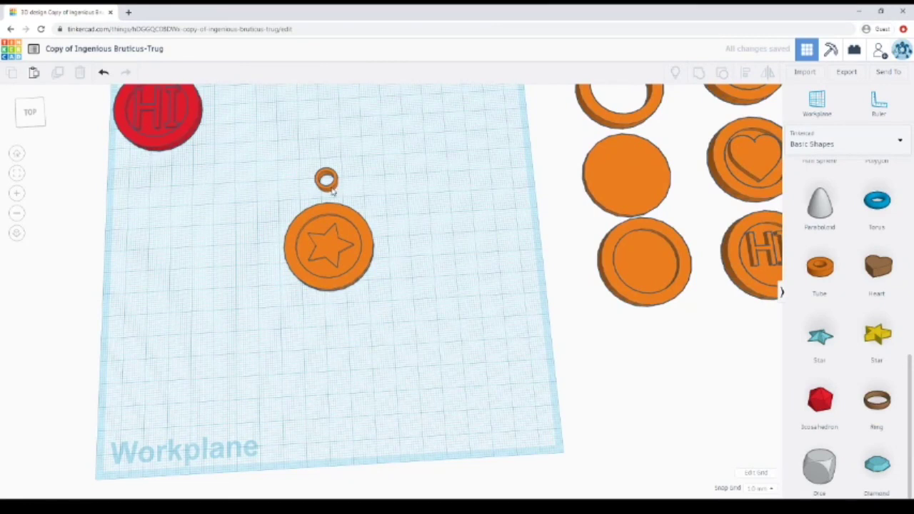
{"action": "left_click", "coordinate": [332, 190]}
{"action": "left_click_drag", "start_coordinate": [332, 191], "coordinate": [333, 211]}
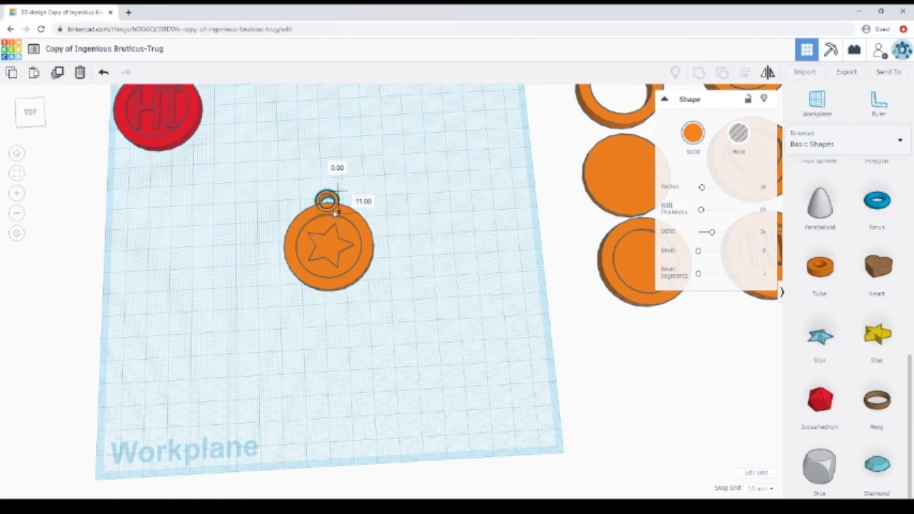
{"action": "left_click_drag", "start_coordinate": [335, 211], "coordinate": [348, 211]}
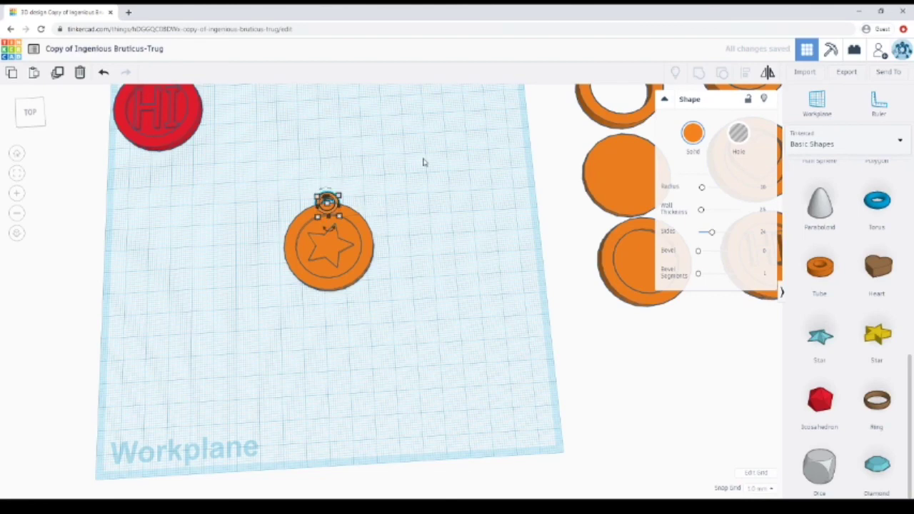
Step: Group the ring with the star coin and move the pendant down-left
{"action": "right_click_drag", "start_coordinate": [422, 162], "coordinate": [339, 285]}
{"action": "left_click_drag", "start_coordinate": [270, 325], "coordinate": [435, 167]}
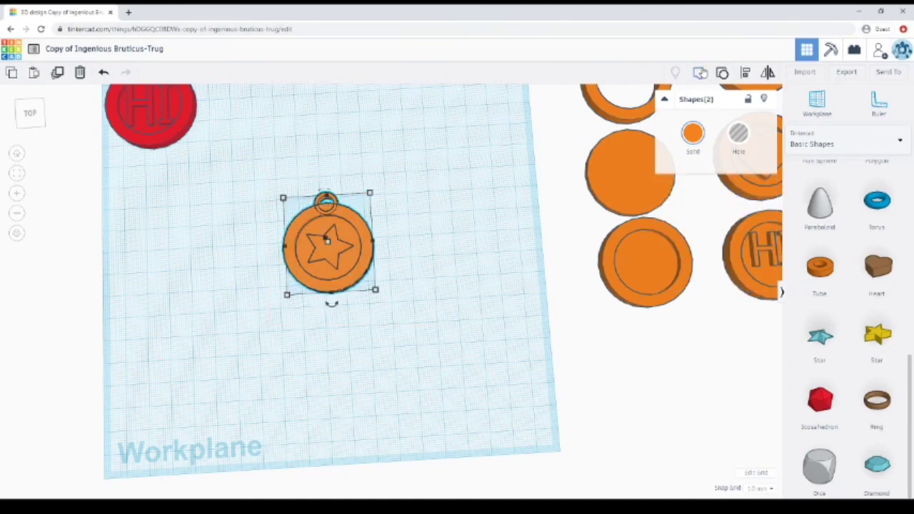
{"action": "left_click", "coordinate": [700, 72]}
{"action": "left_click_drag", "start_coordinate": [341, 215], "coordinate": [234, 262]}
Step: Move the red HI coin to the workplane centre and add a 10×10×4 mm tube above it
{"action": "left_click_drag", "start_coordinate": [176, 123], "coordinate": [405, 267]}
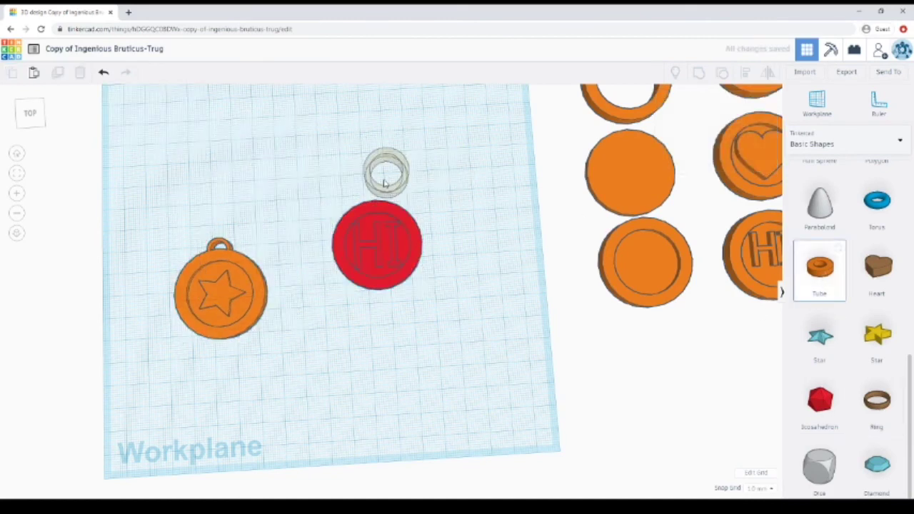
{"action": "left_click", "coordinate": [379, 157]}
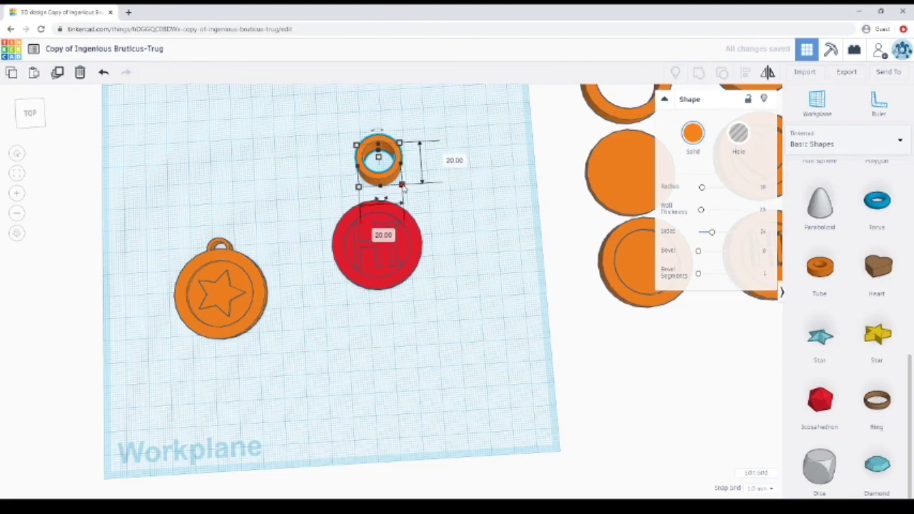
{"action": "left_click", "coordinate": [455, 160]}
{"action": "type", "text": "10"}
{"action": "left_click", "coordinate": [383, 235]}
{"action": "type", "text": "1"}
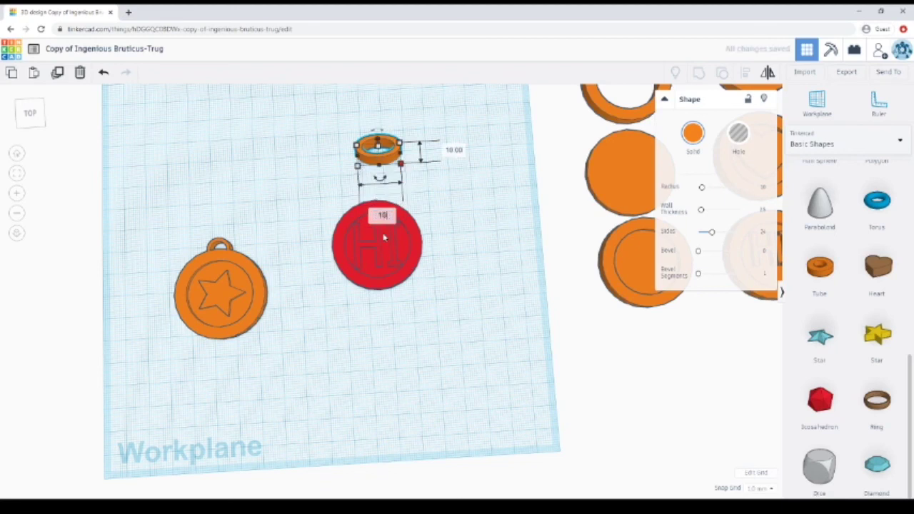
{"action": "key", "text": "Return"}
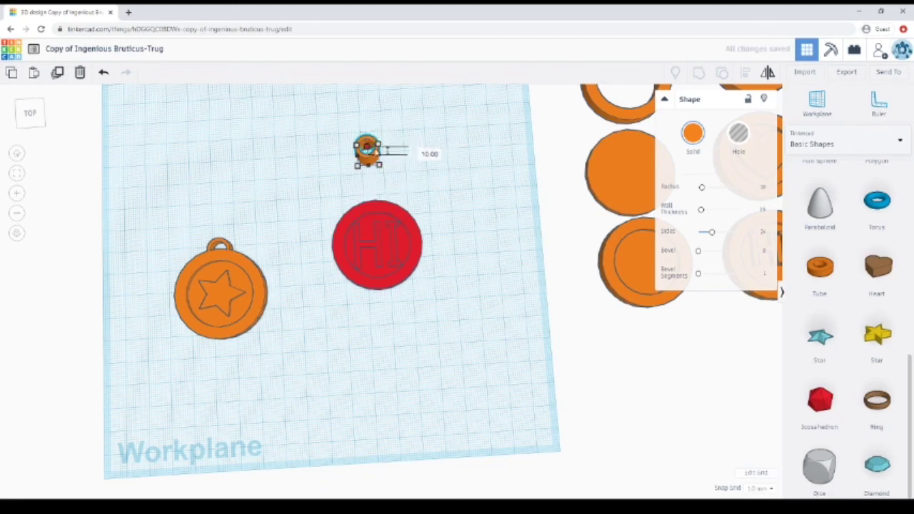
{"action": "left_click", "coordinate": [426, 153]}
{"action": "type", "text": "4"}
{"action": "key", "text": "Return"}
Step: Place the small ring on the HI coin's top edge and group them together
{"action": "left_click", "coordinate": [385, 163]}
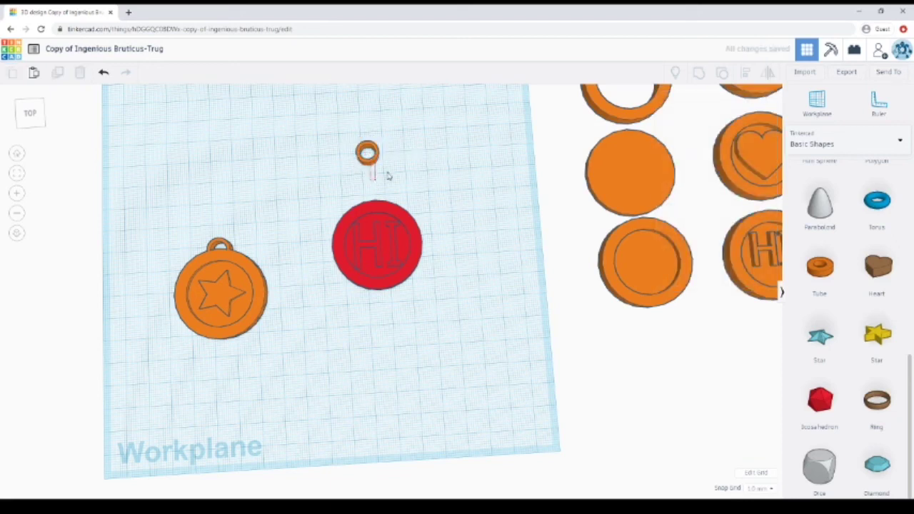
{"action": "left_click", "coordinate": [374, 162]}
{"action": "left_click_drag", "start_coordinate": [374, 161], "coordinate": [386, 212]}
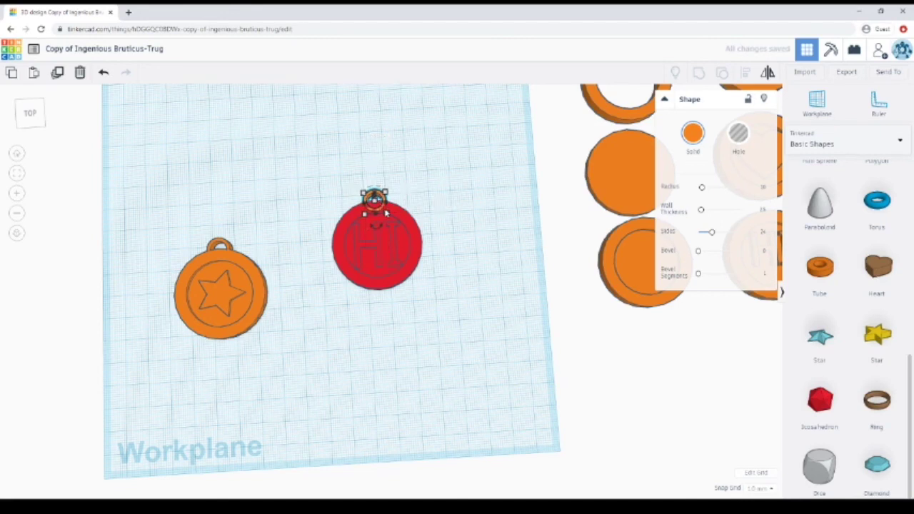
{"action": "left_click", "coordinate": [339, 329]}
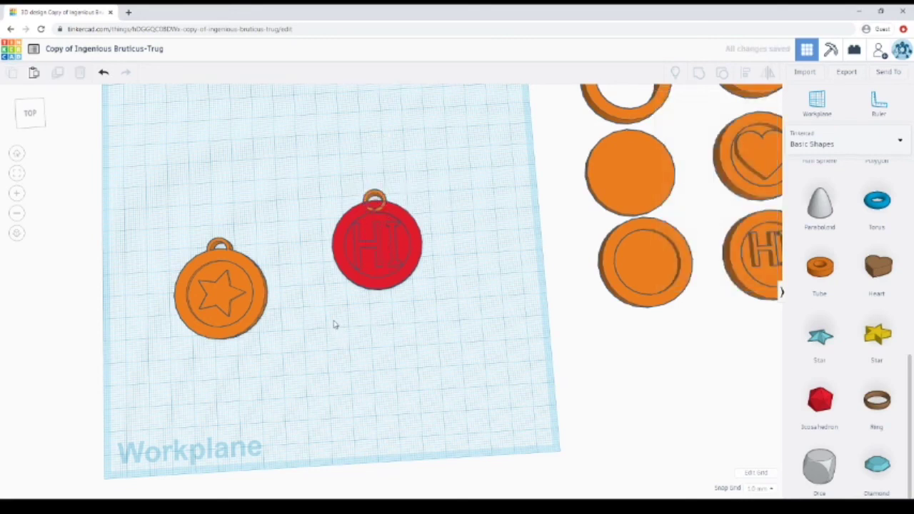
{"action": "left_click_drag", "start_coordinate": [333, 325], "coordinate": [435, 169]}
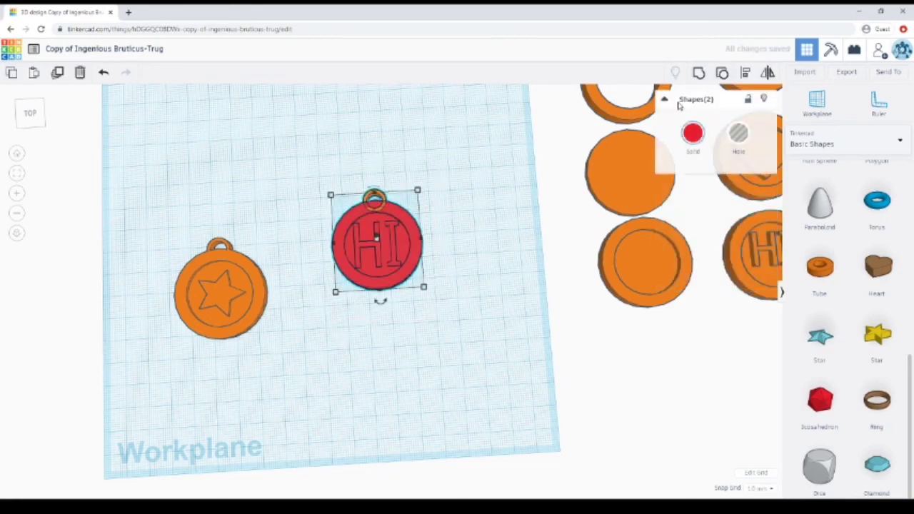
{"action": "left_click", "coordinate": [708, 80]}
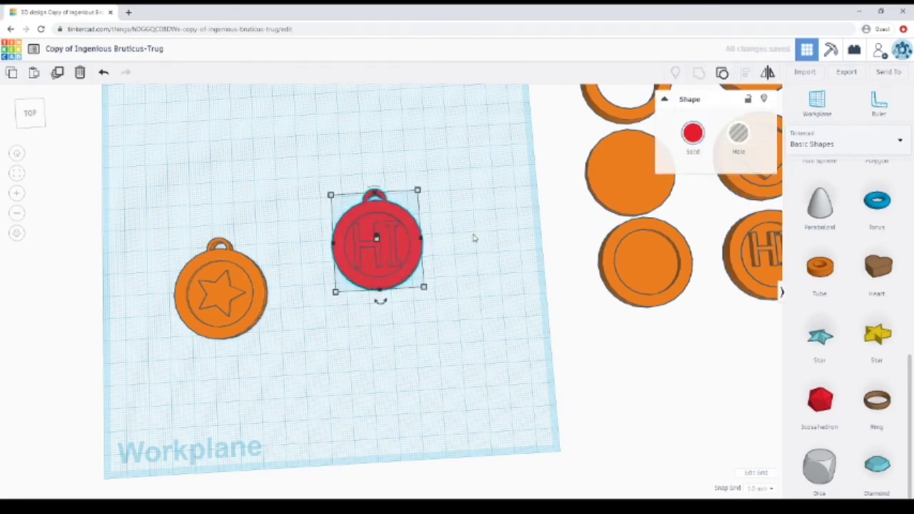
{"action": "scroll", "coordinate": [464, 239], "scroll_direction": "down", "scroll_amount": 5}
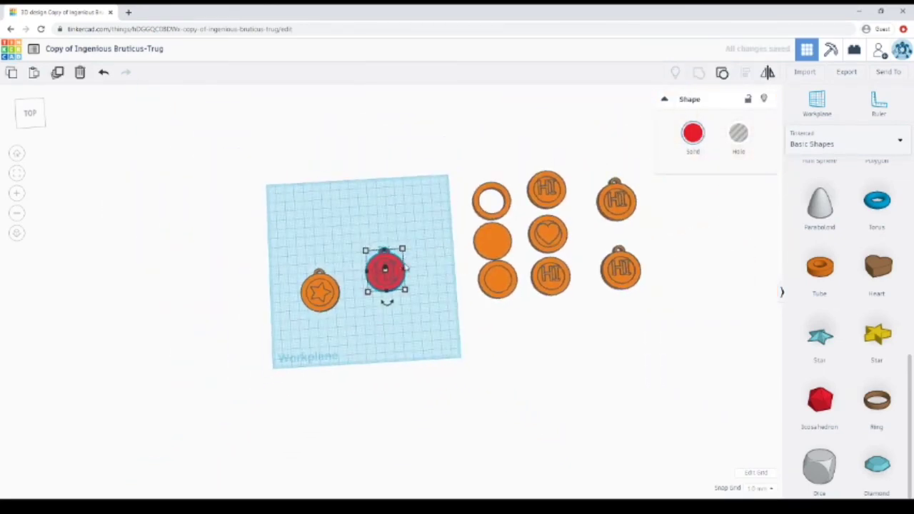